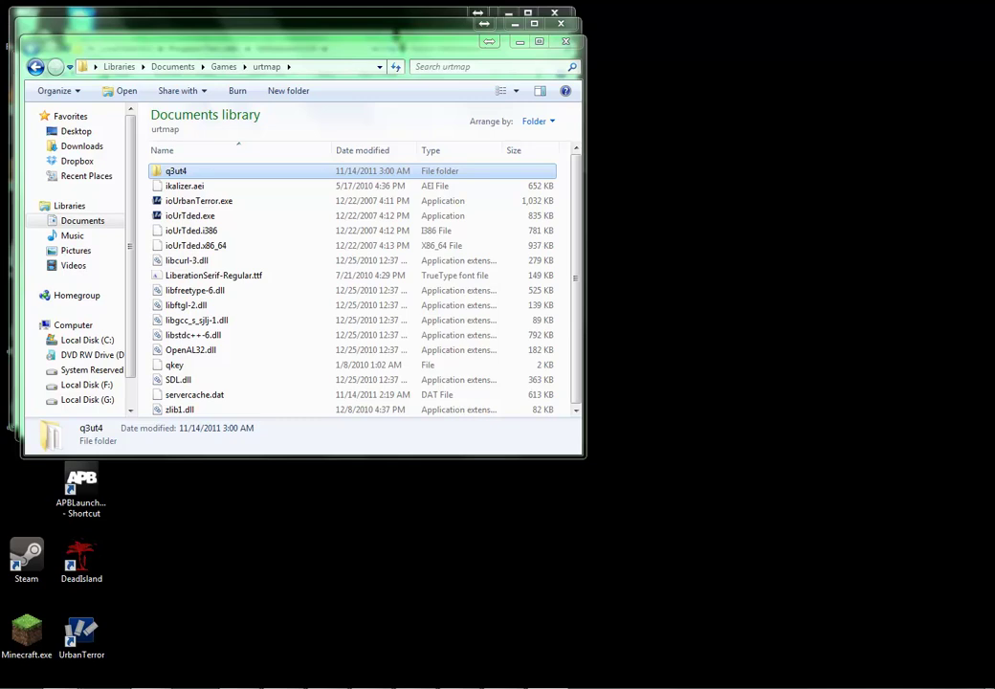
# Open the q3ut4 folder inside urtmap and look through its subfolders and files
pyautogui.press('Return')
pyautogui.scroll(-5, 363, 289)
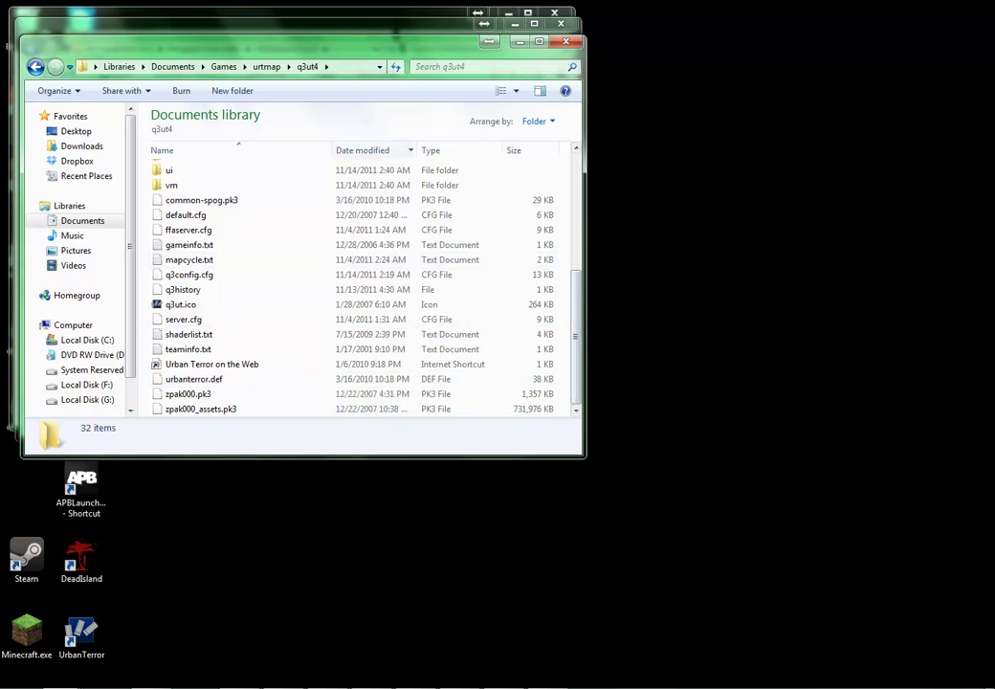
pyautogui.scroll(5, 297, 287)
pyautogui.scroll(-5, 363, 258)
pyautogui.scroll(5, 363, 259)
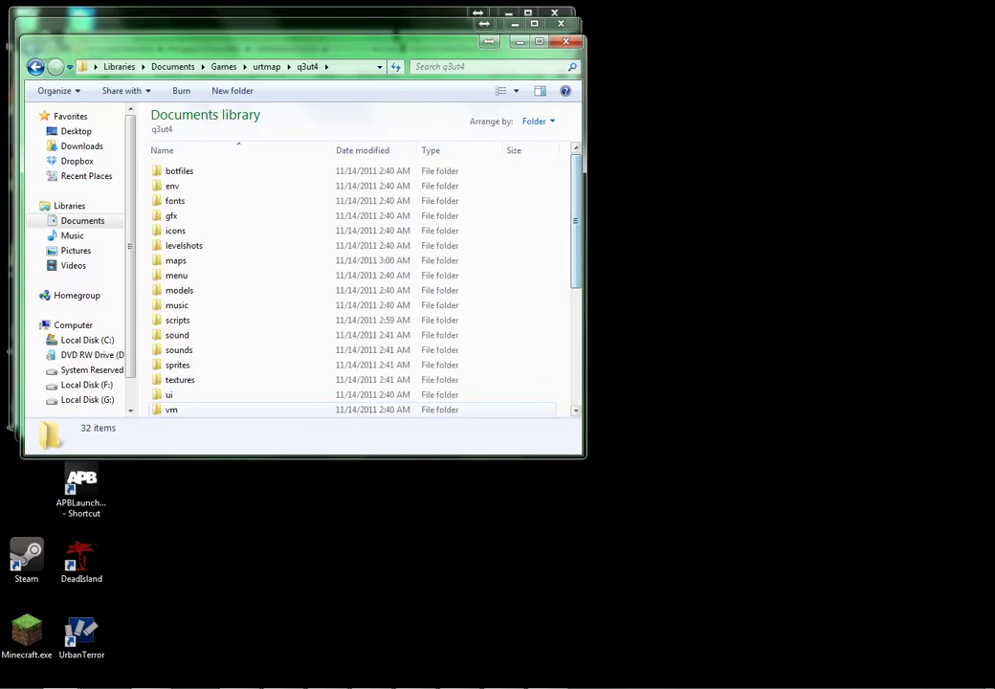
pyautogui.moveTo(577, 221); pyautogui.dragTo(576, 336)
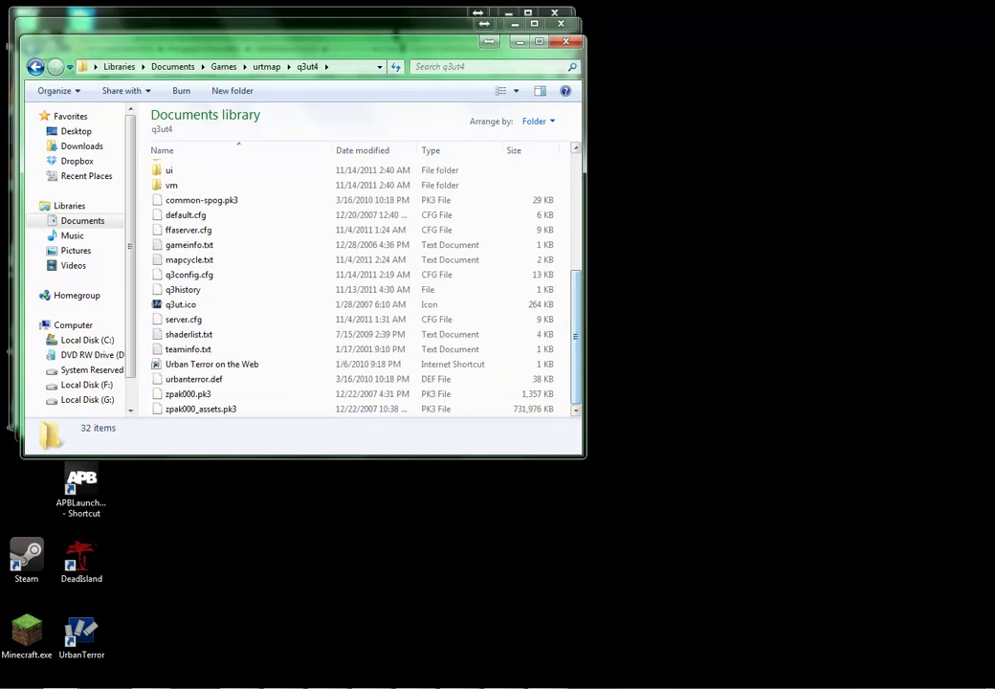
# Locate zpak000.pk3 and zpak000_assets.pk3 in q3ut4 and view the 7-Zip Extract Here option for the assets archive
pyautogui.click(201, 394)
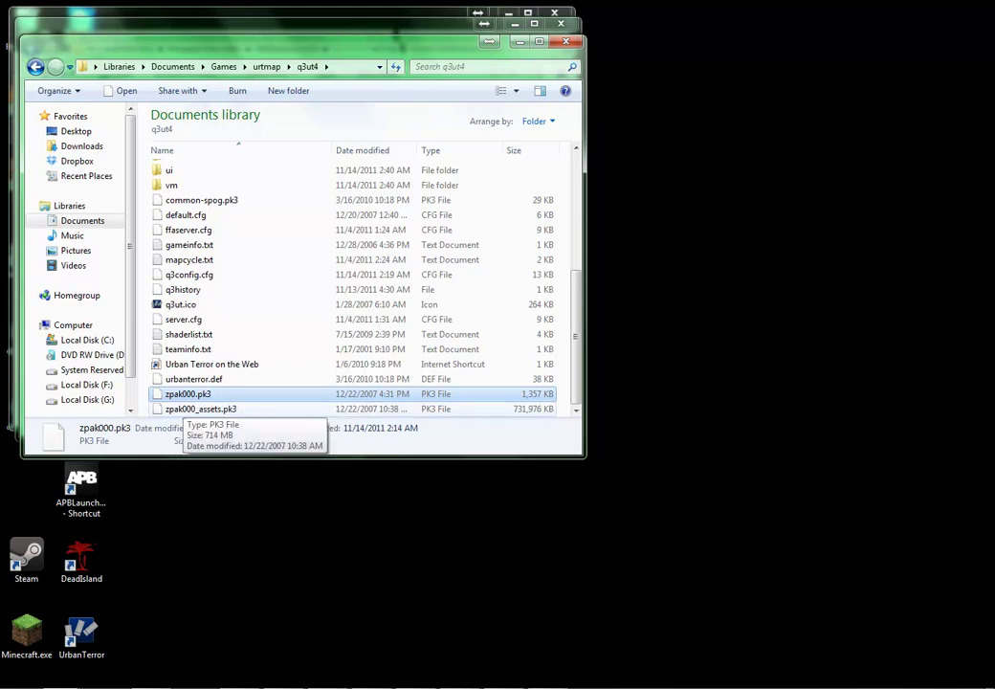
pyautogui.click(196, 409)
pyautogui.scroll(5, 239, 364)
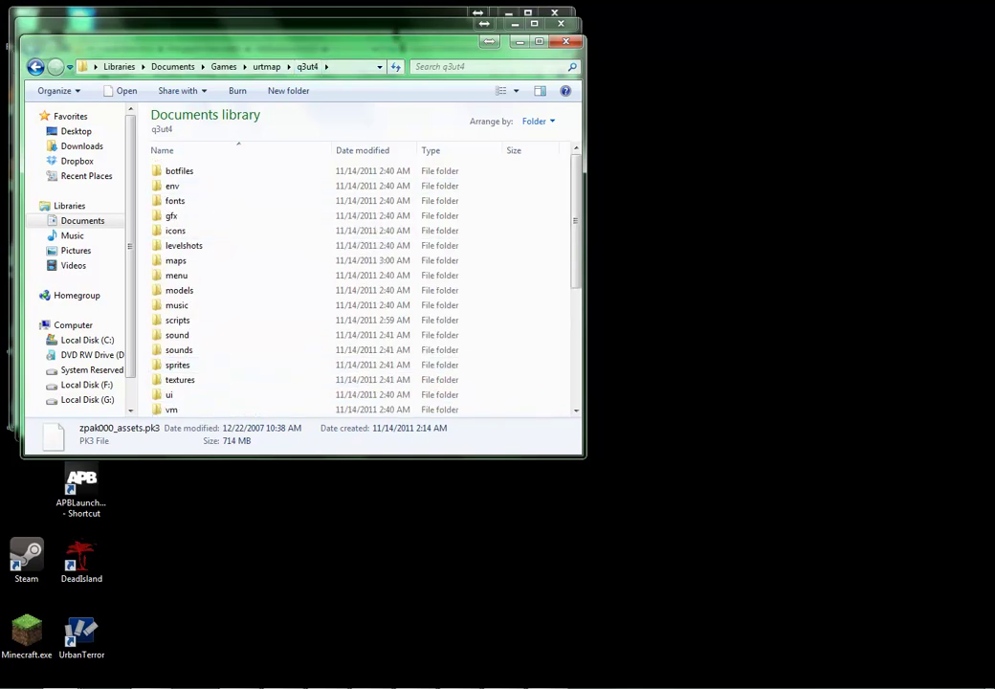
pyautogui.scroll(-5, 224, 383)
pyautogui.rightClick(224, 408)
pyautogui.moveTo(307, 444)
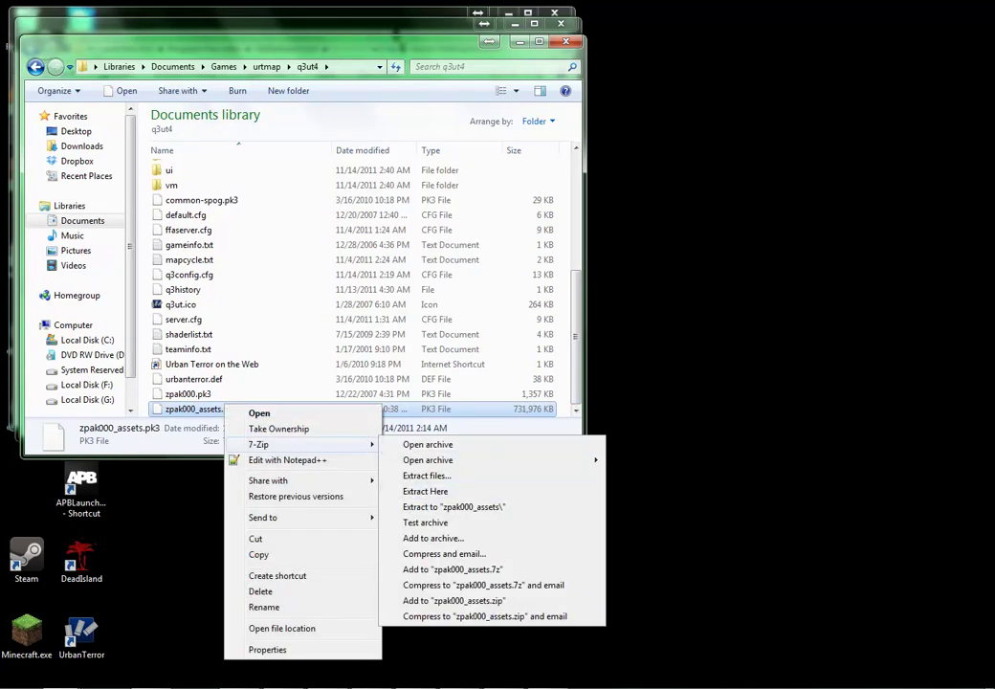
pyautogui.click(425, 491)
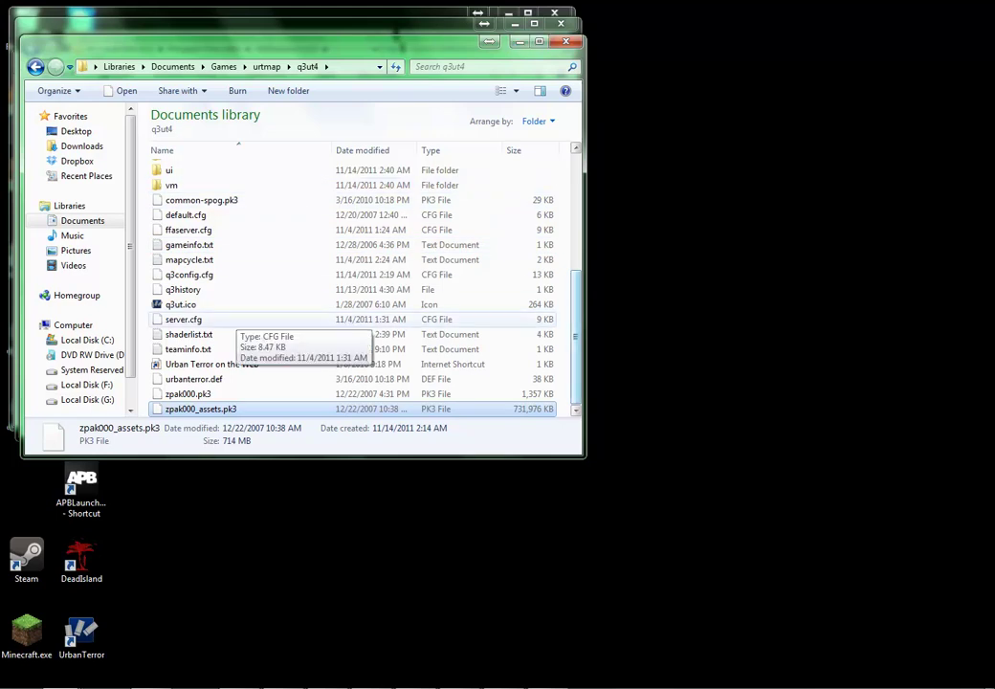
# Locate shaderlist.txt in q3ut4, plus shaderlist.txt and common.shader inside the common-spog archive
pyautogui.click(192, 334)
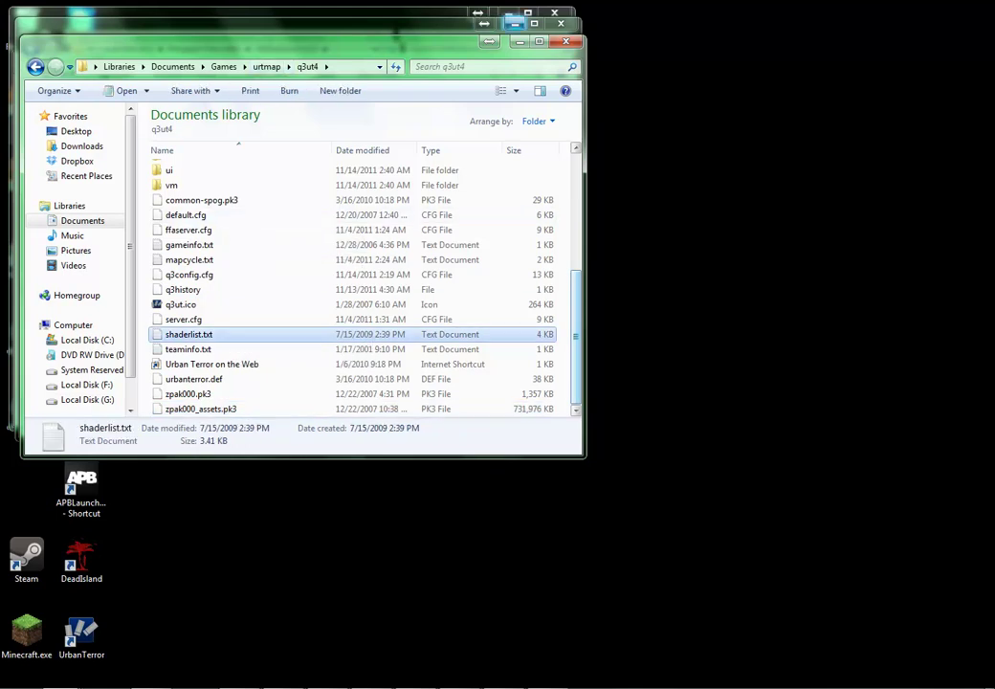
pyautogui.click(406, 23)
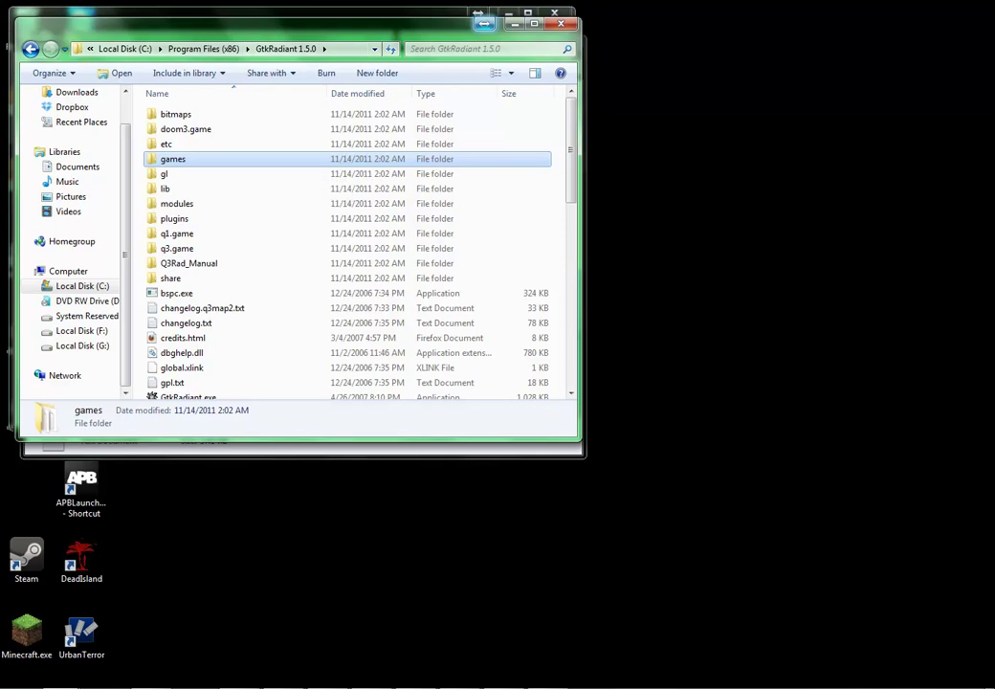
pyautogui.hotkey('alt', 'Tab')
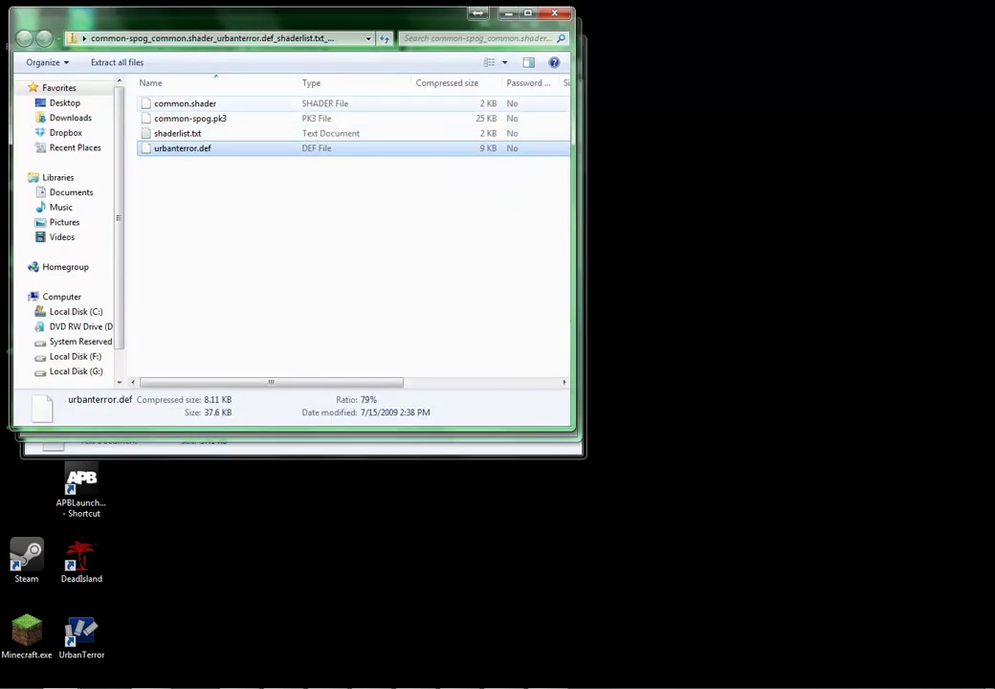
pyautogui.click(178, 133)
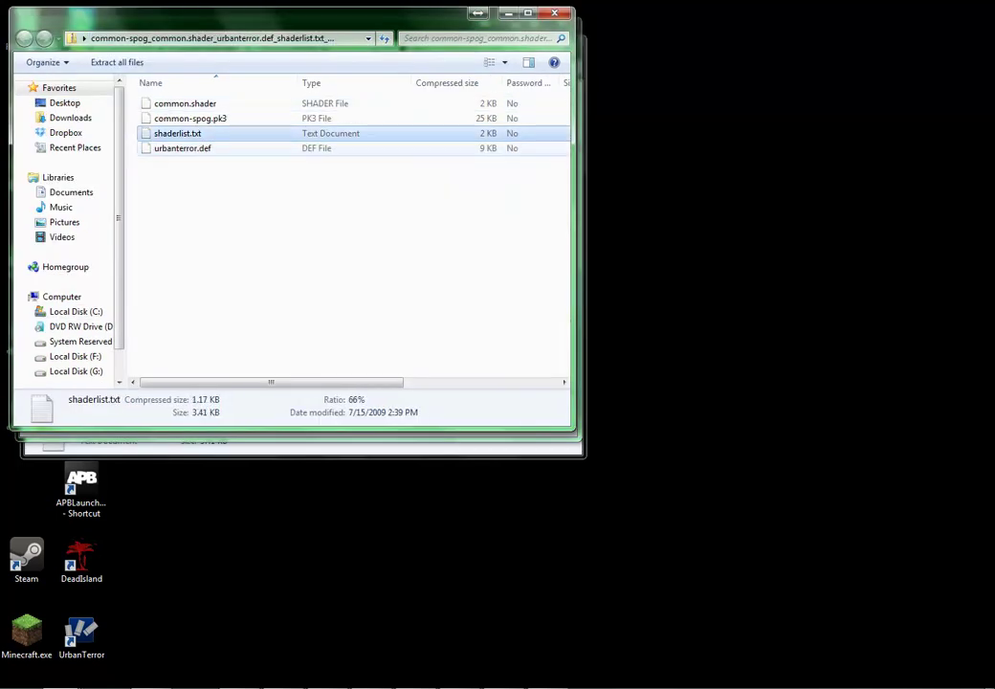
pyautogui.click(186, 103)
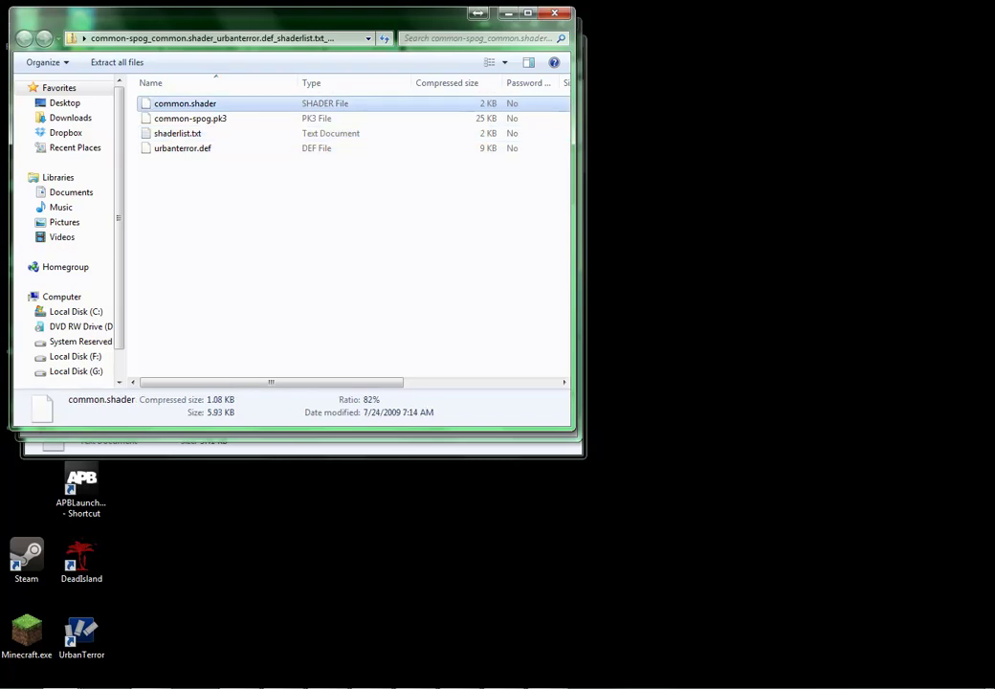
# Minimize the common-spog archive and GtkRadiant folder windows, and open the scripts folder inside q3ut4
pyautogui.click(509, 14)
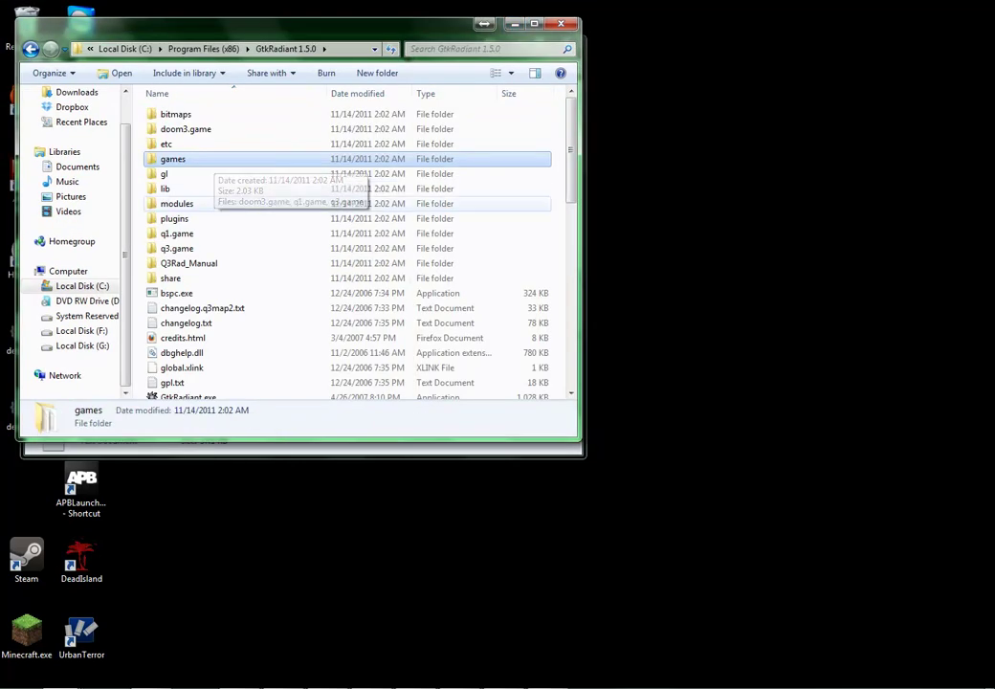
pyautogui.hotkey('alt', 'Tab')
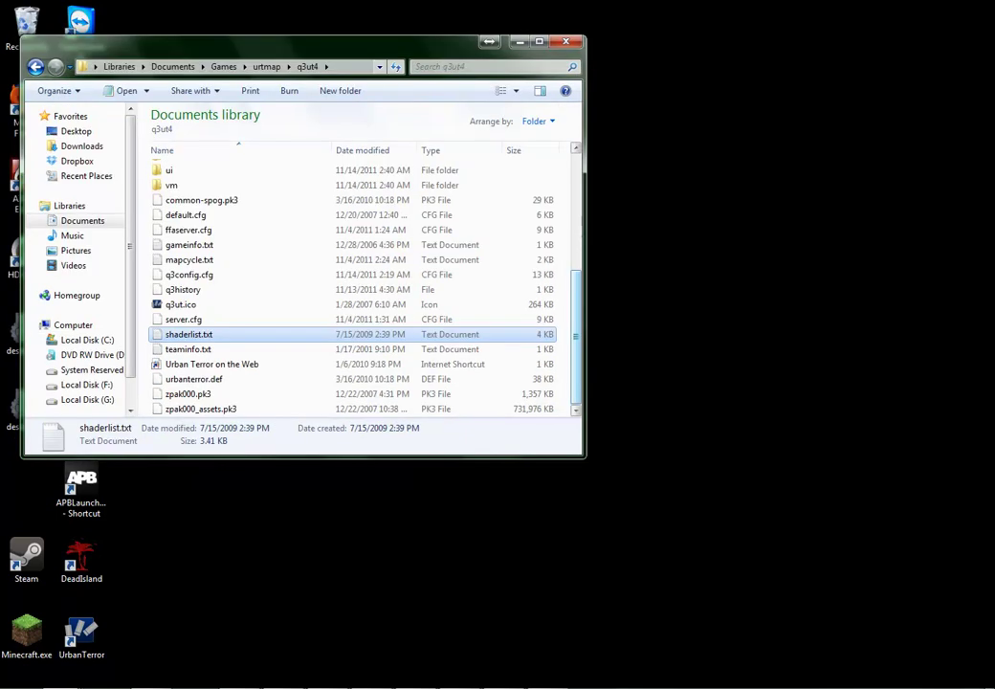
pyautogui.click(172, 185)
pyautogui.scroll(2, 191, 191)
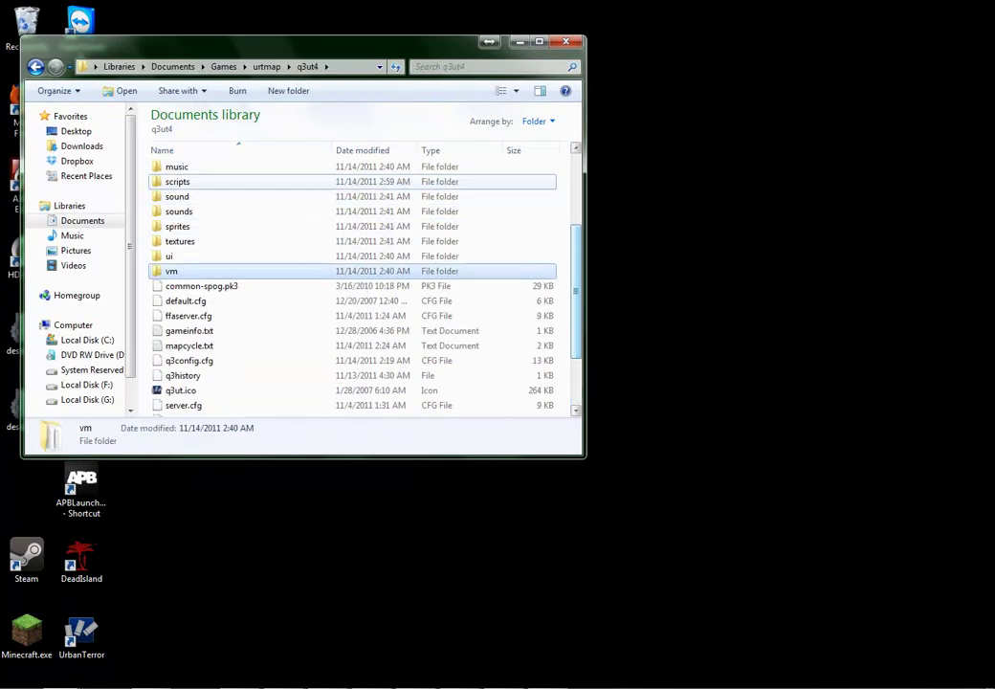
pyautogui.doubleClick(178, 182)
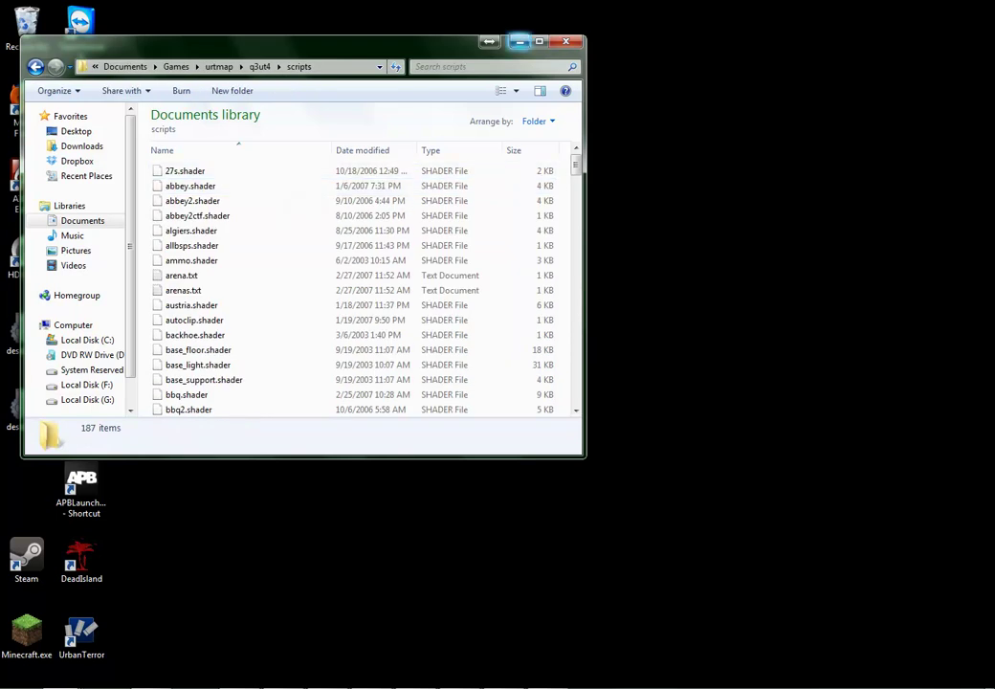
# Minimize the scripts window and arrange the GtkRadiant 1.5.0 folder window alongside the common-spog archive window
pyautogui.click(520, 41)
pyautogui.moveTo(153, 687)
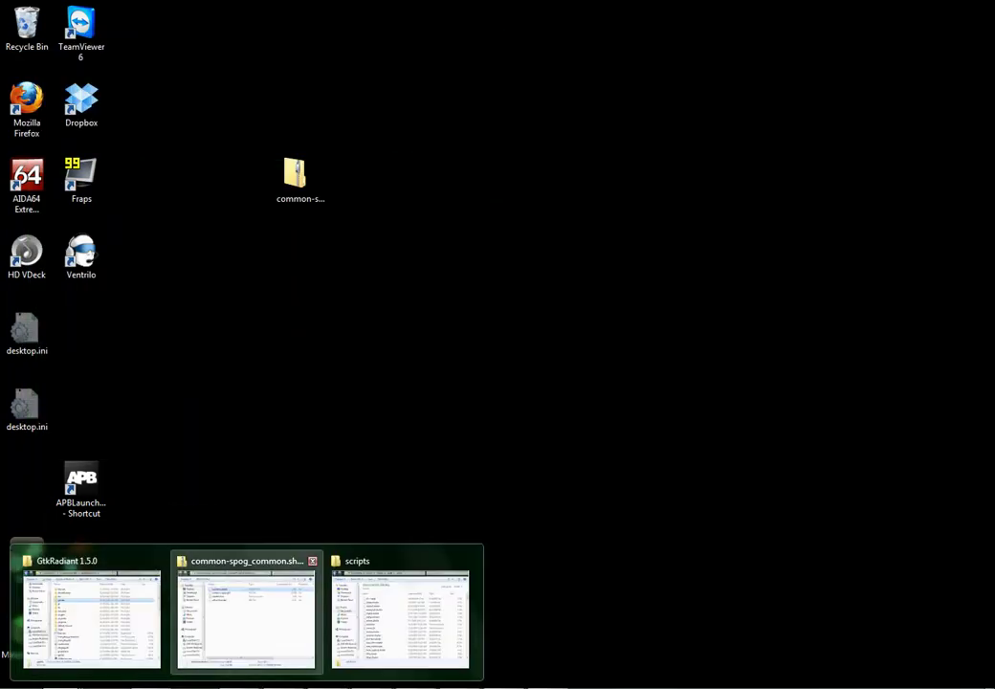
pyautogui.click(91, 618)
pyautogui.moveTo(487, 24); pyautogui.dragTo(832, 31)
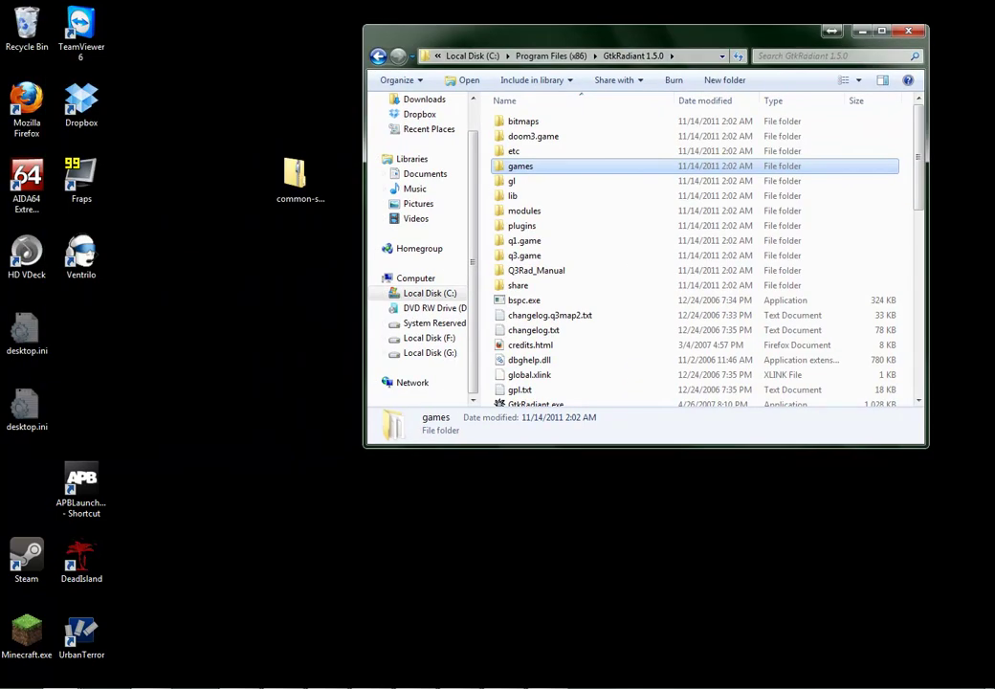
pyautogui.click(196, 687)
pyautogui.click(875, 86)
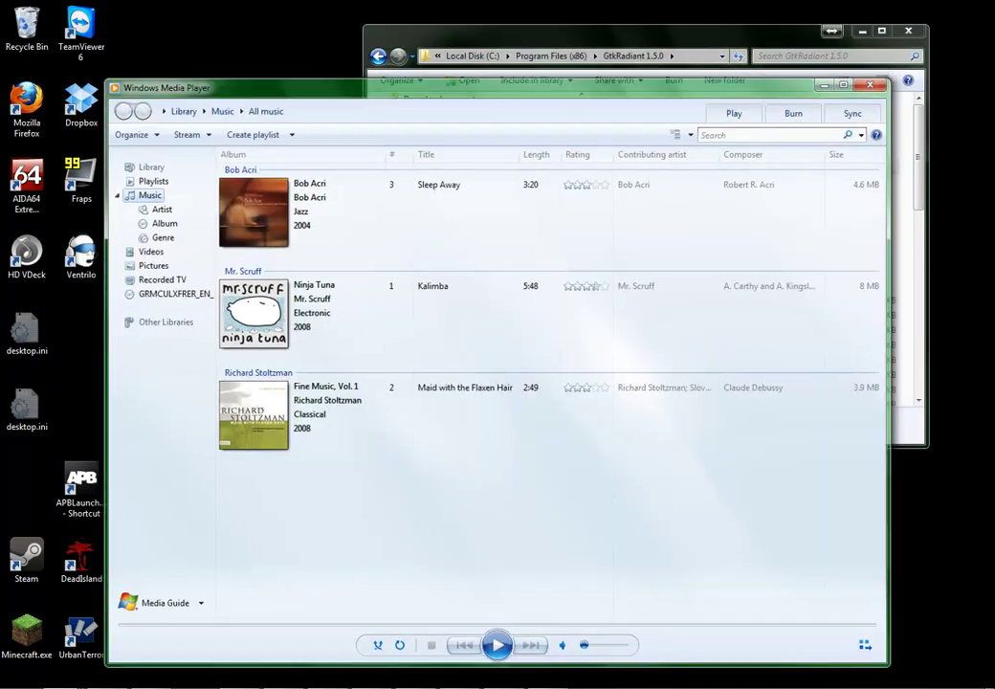
pyautogui.moveTo(87, 679)
pyautogui.click(255, 629)
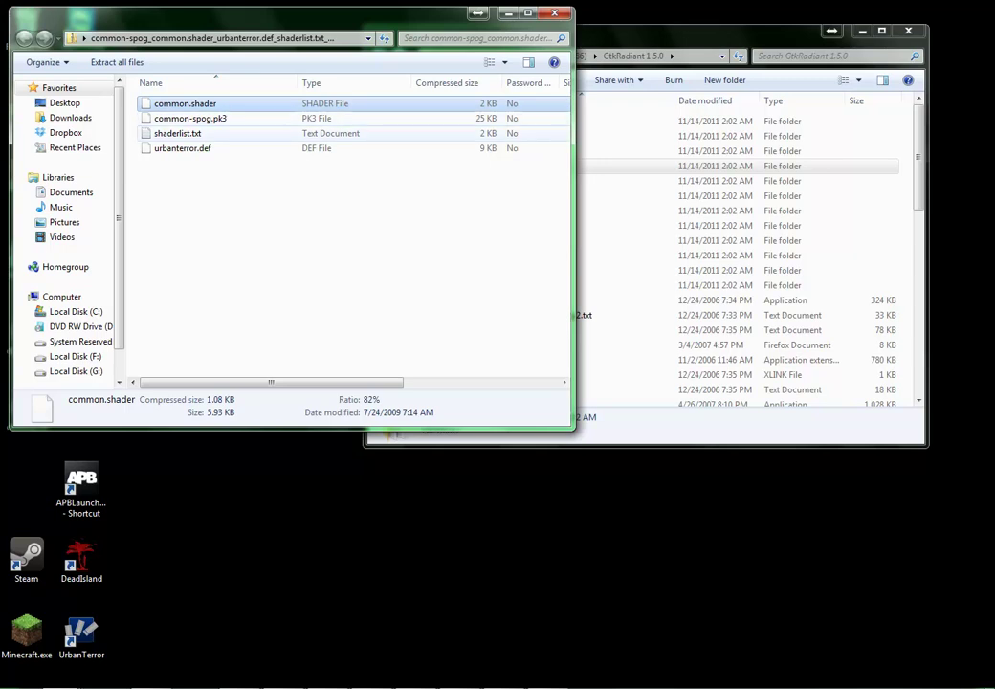
# Select urbanterror.def in the common-spog archive and open the baseq3 folder under q3.game in GtkRadiant 1.5.0
pyautogui.click(191, 148)
pyautogui.click(617, 167)
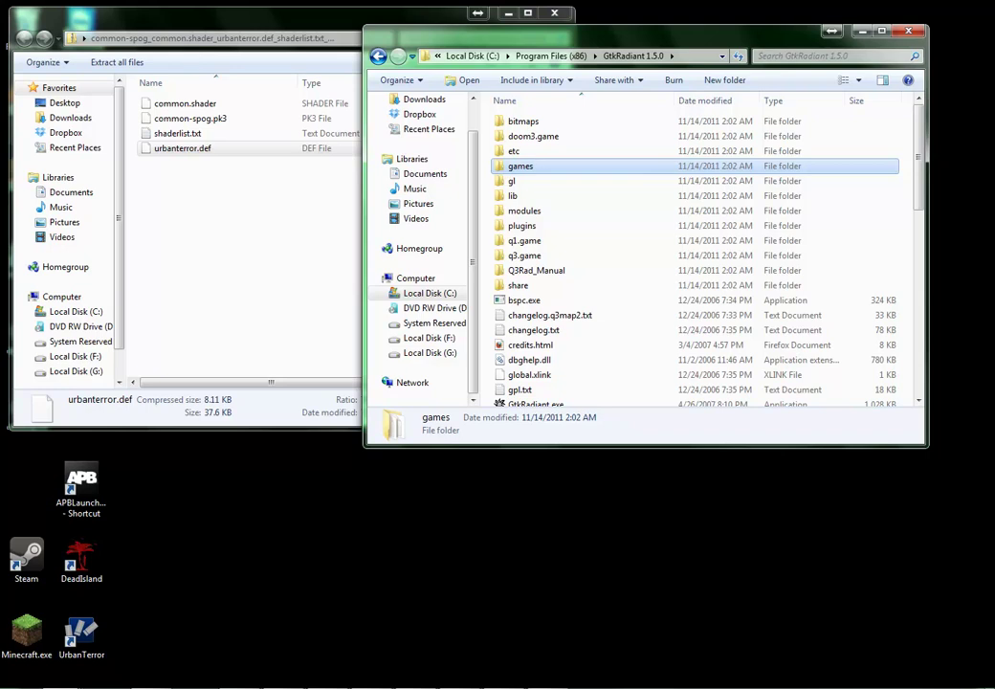
pyautogui.doubleClick(525, 256)
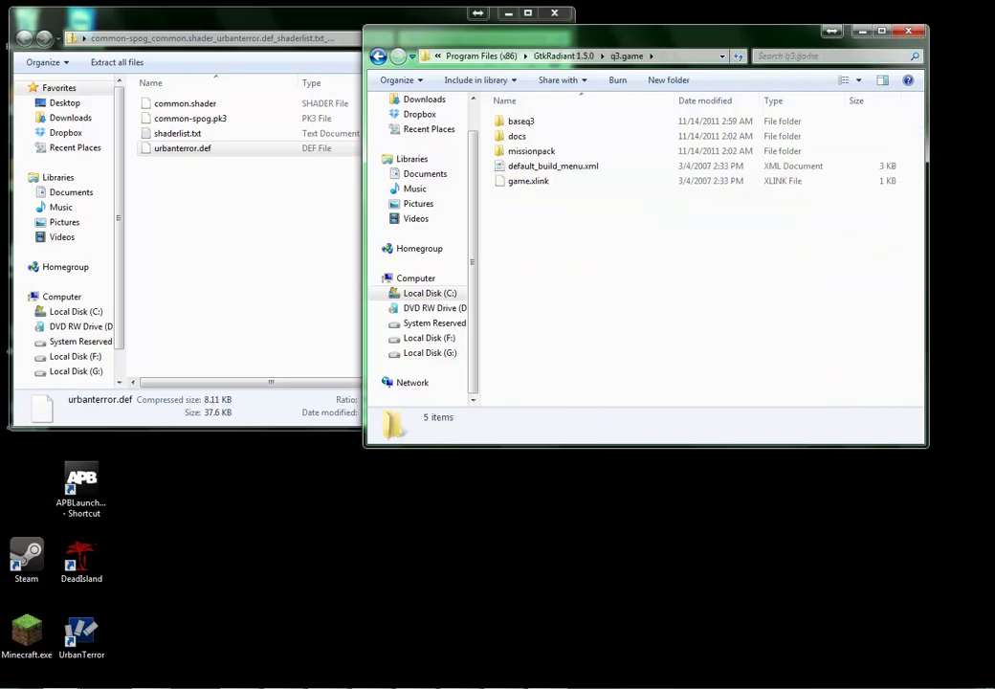
pyautogui.doubleClick(521, 122)
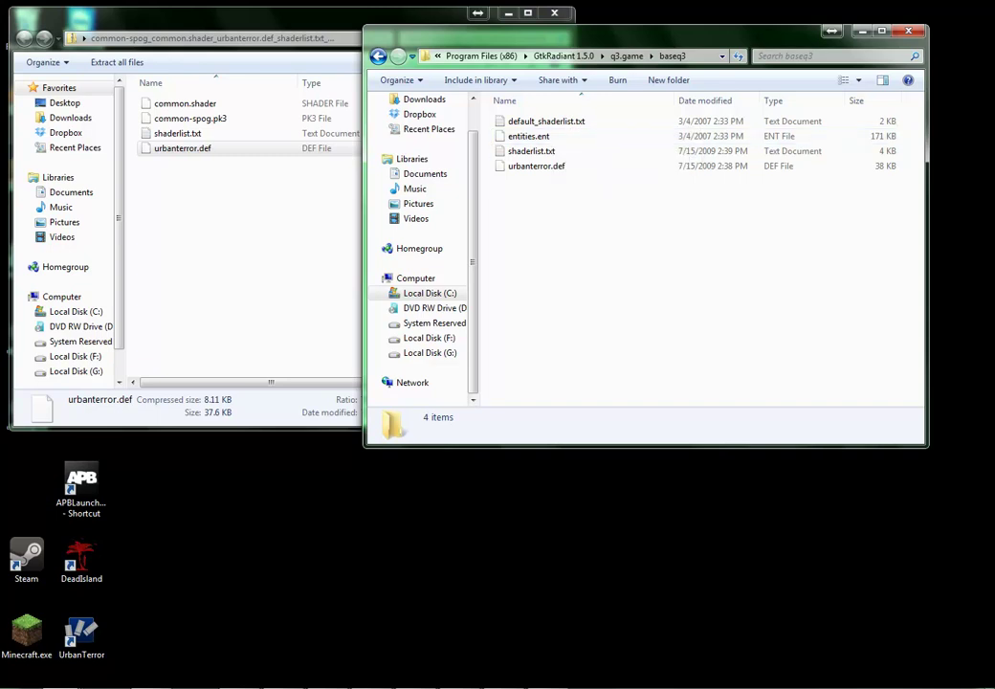
# Minimize the baseq3 window and locate common-spog.pk3 in both the archive and the q3ut4 folder
pyautogui.click(862, 31)
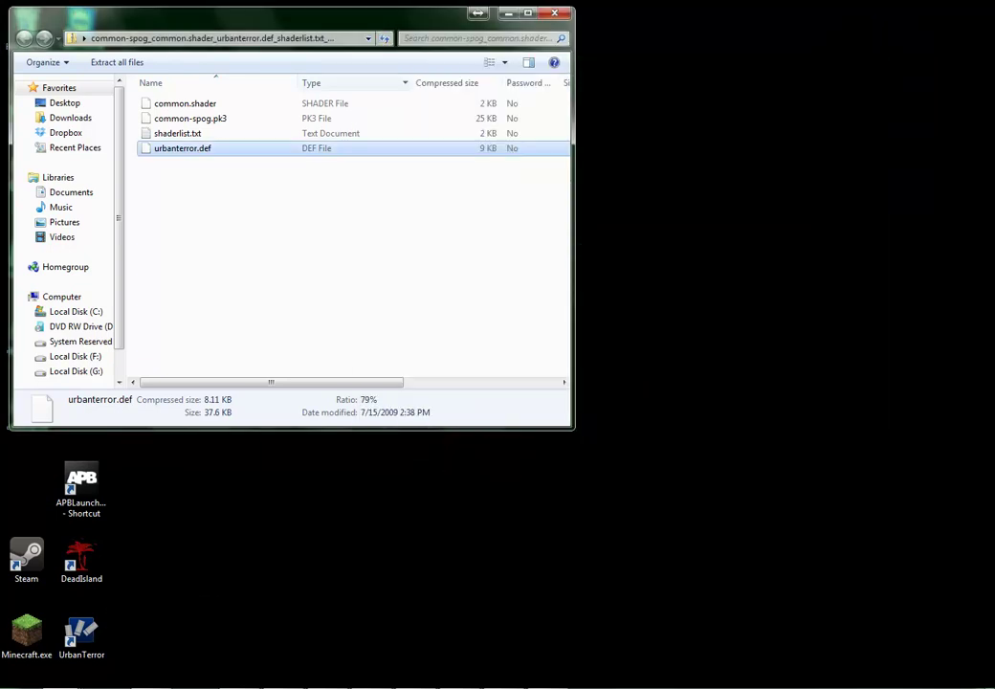
pyautogui.click(190, 119)
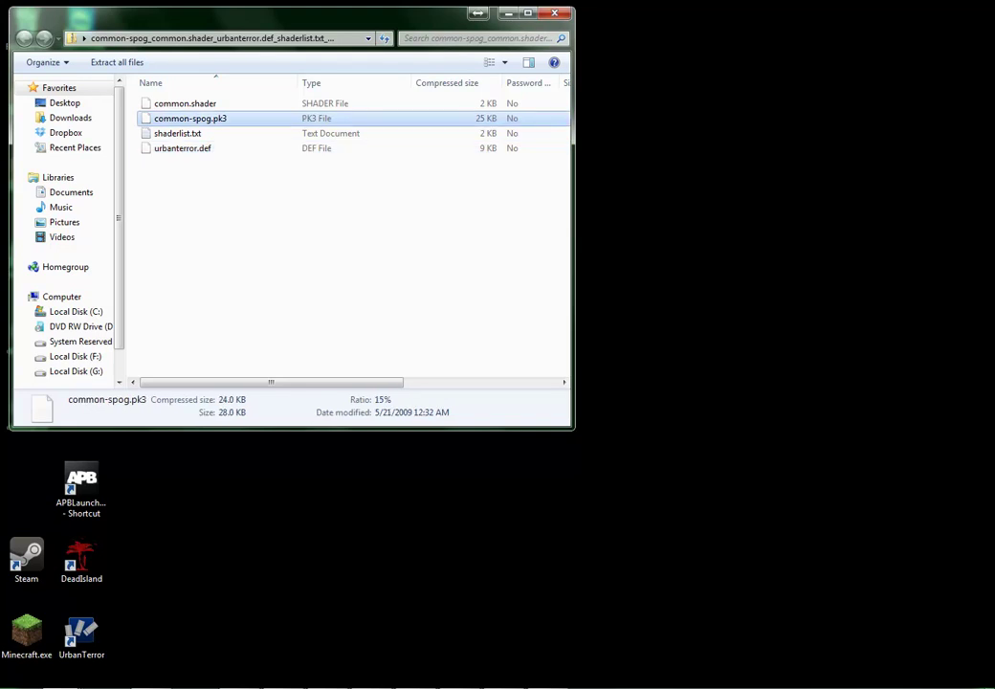
pyautogui.hotkey('alt', 'Tab')
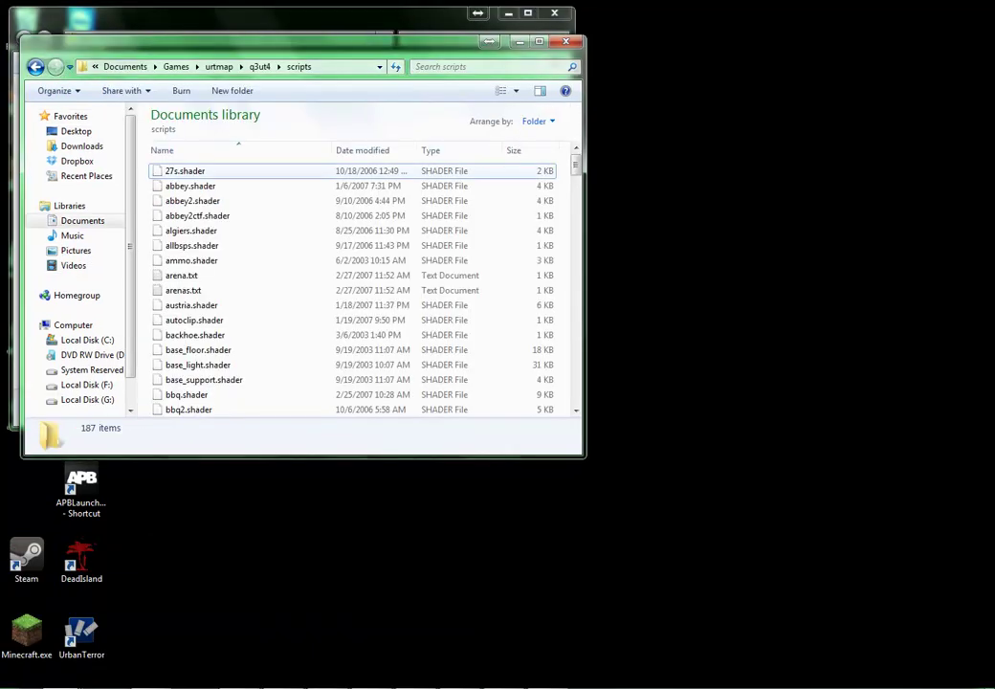
pyautogui.click(259, 67)
pyautogui.moveTo(273, 45); pyautogui.dragTo(567, 70)
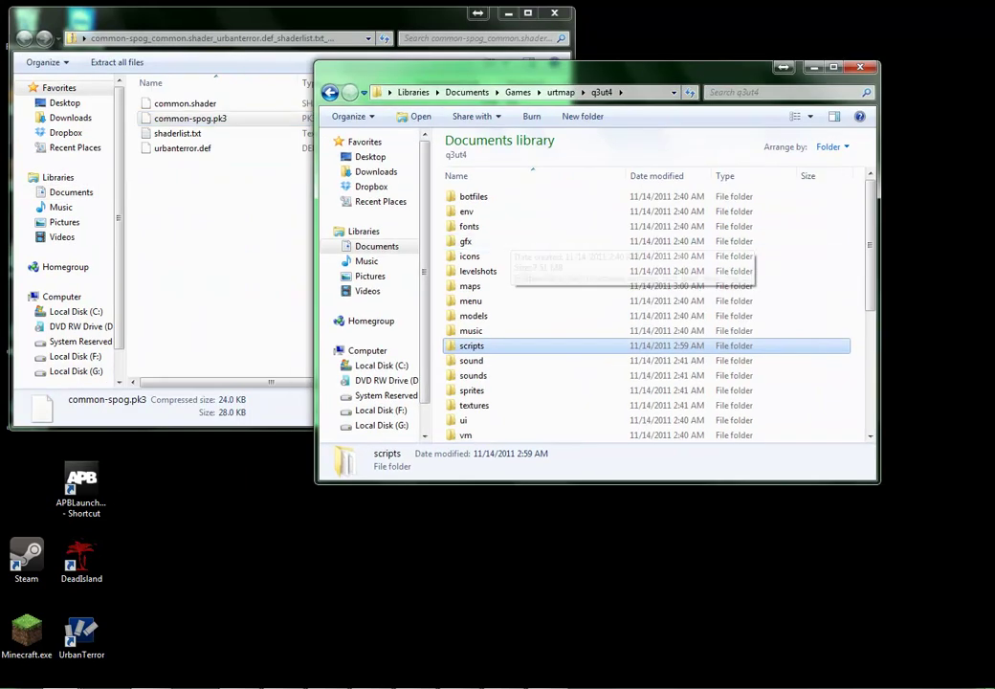
pyautogui.scroll(-5, 574, 240)
pyautogui.click(553, 226)
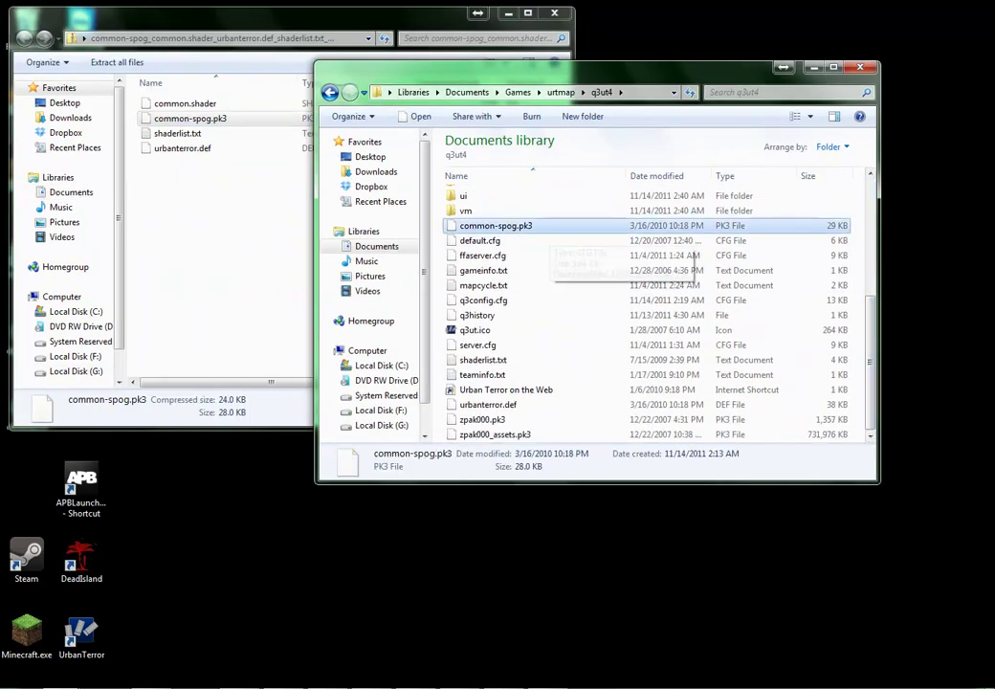
# Minimize the remaining folder windows and launch GtkRadiant
pyautogui.click(813, 67)
pyautogui.click(508, 13)
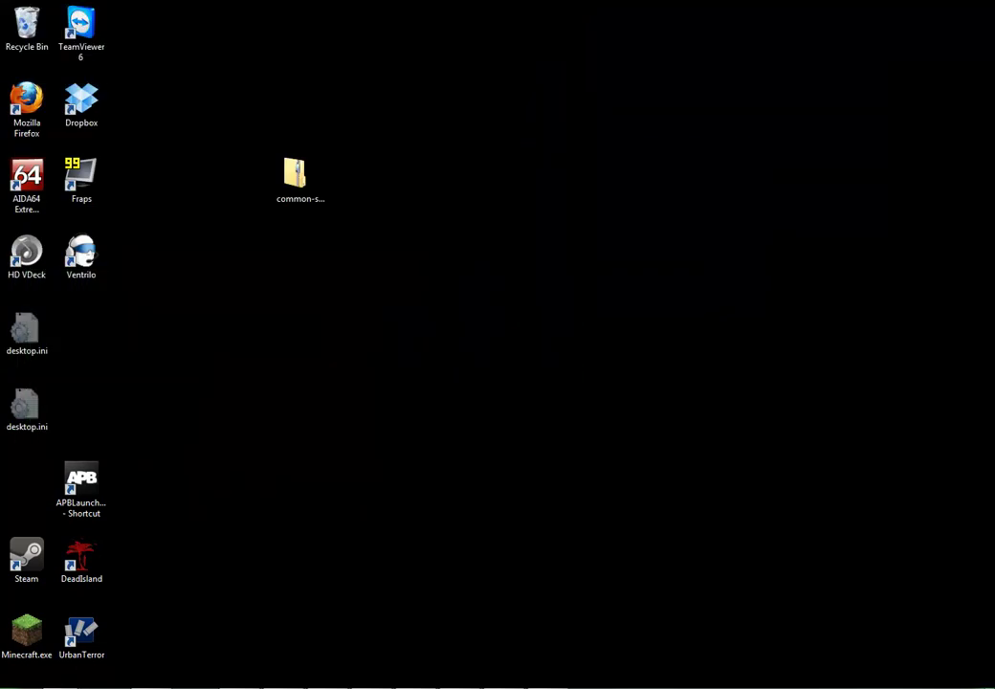
pyautogui.press('super')
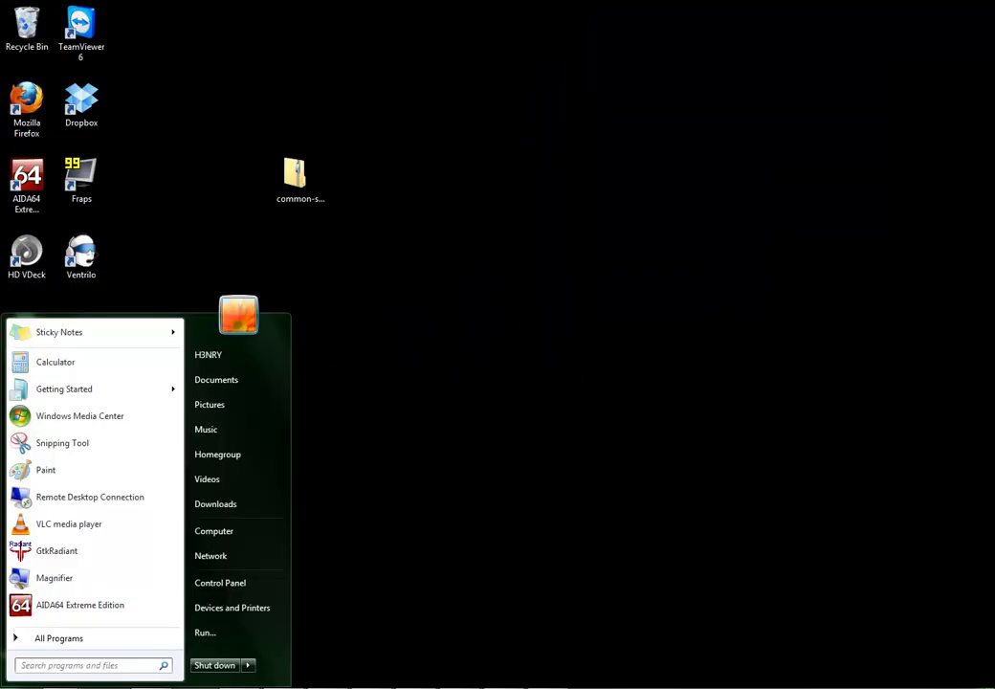
pyautogui.click(57, 550)
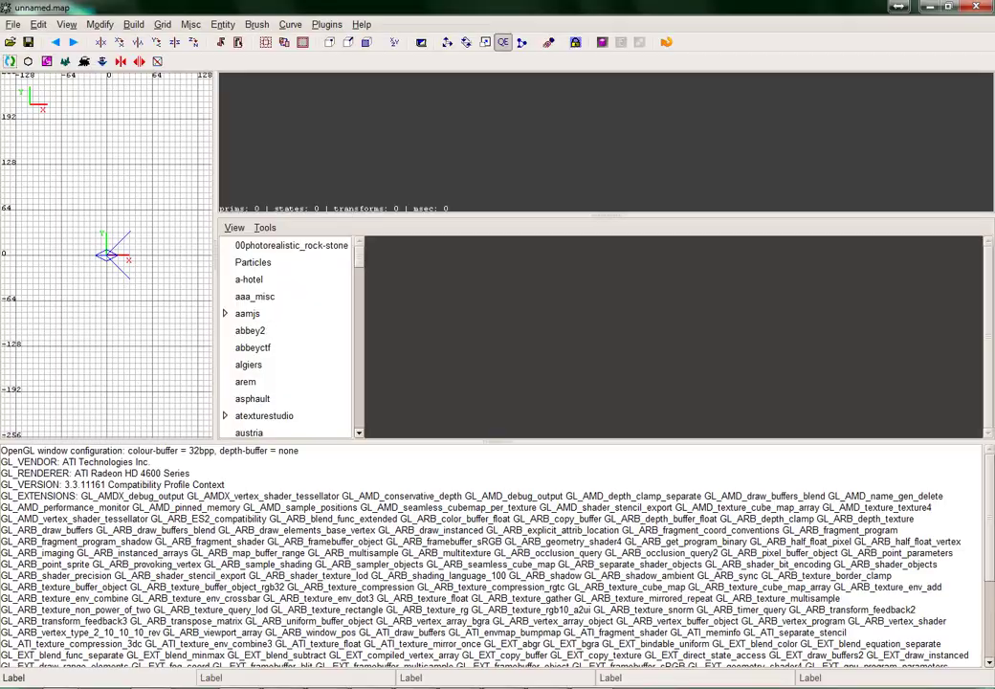
# Review the global Game preferences with Quake III Arena / Quake III: Team Arena as the game, and accept them
pyautogui.click(38, 25)
pyautogui.press('Down')
pyautogui.press('Down')
pyautogui.press('Down')
pyautogui.press('Down')
pyautogui.press('Down')
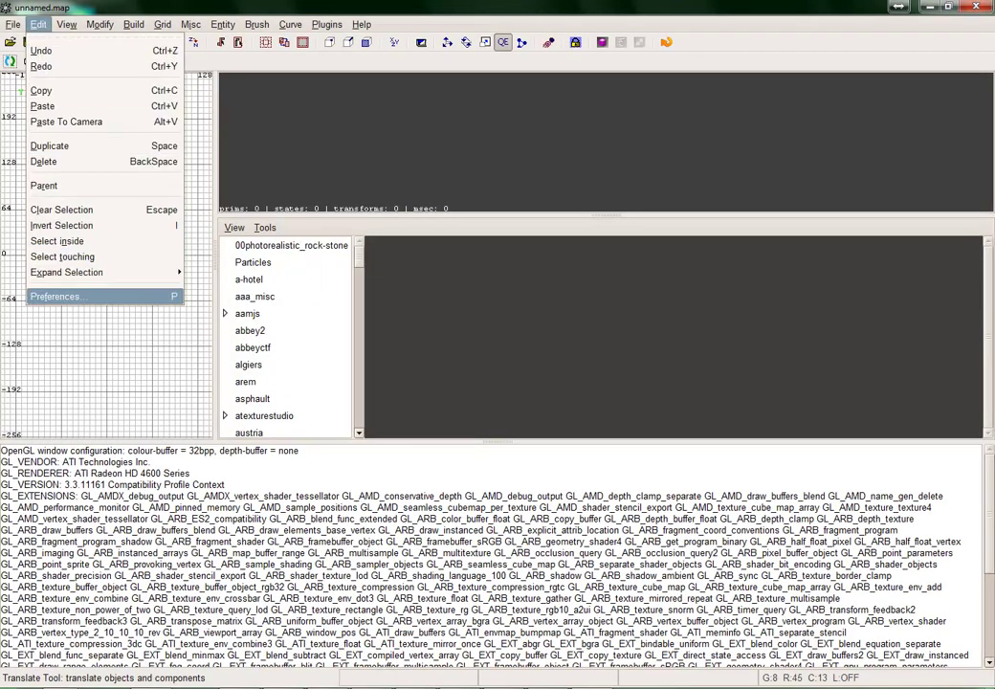
pyautogui.press('Return')
pyautogui.press('Down')
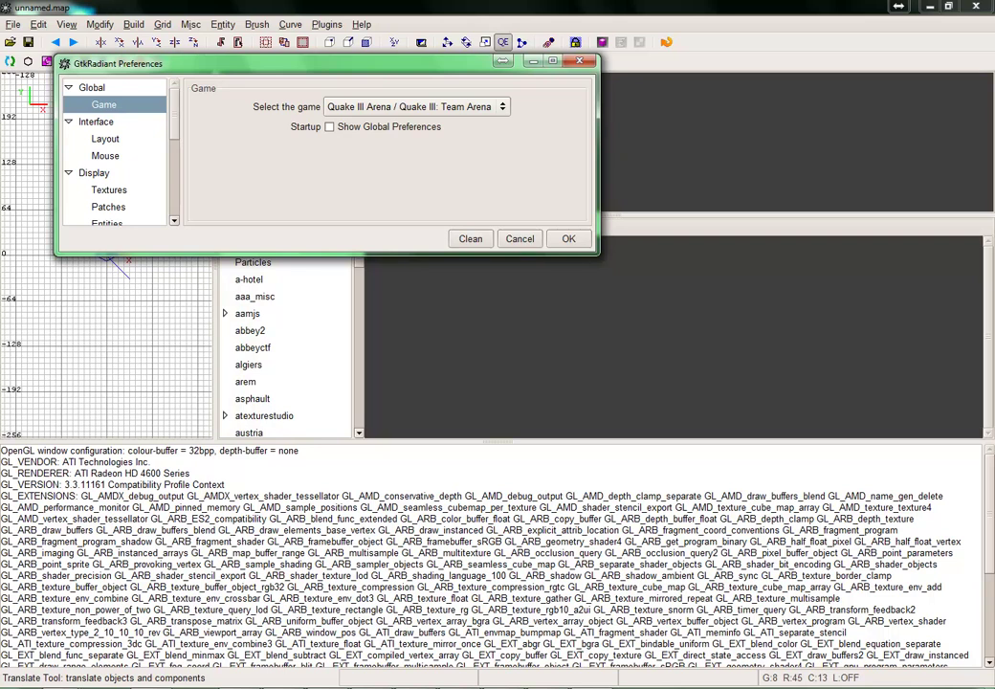
pyautogui.press('Tab')
pyautogui.press('Tab')
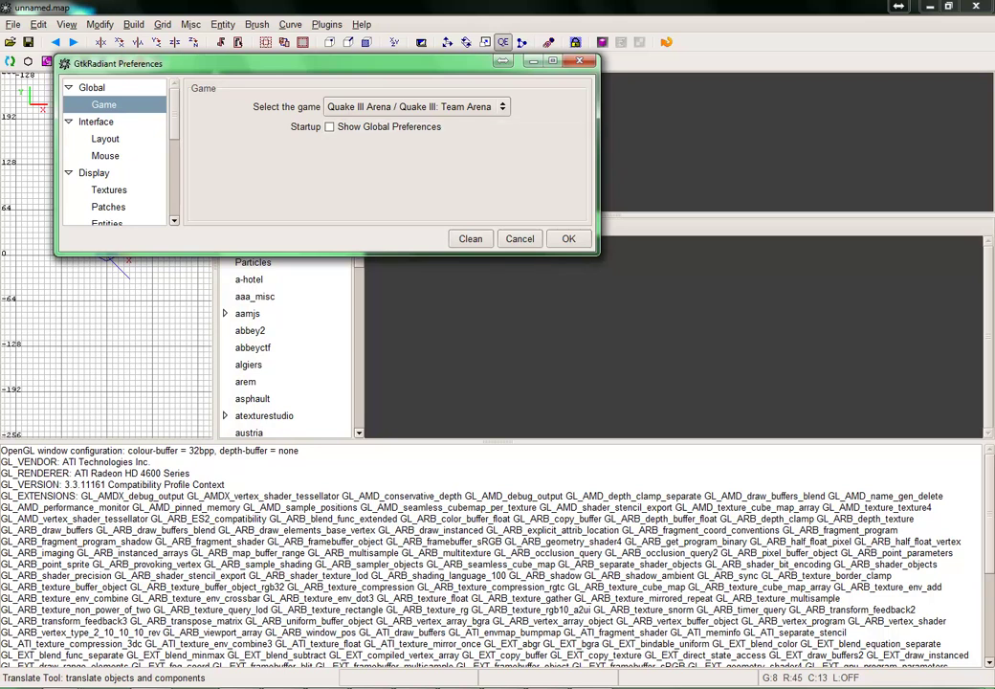
pyautogui.press('Return')
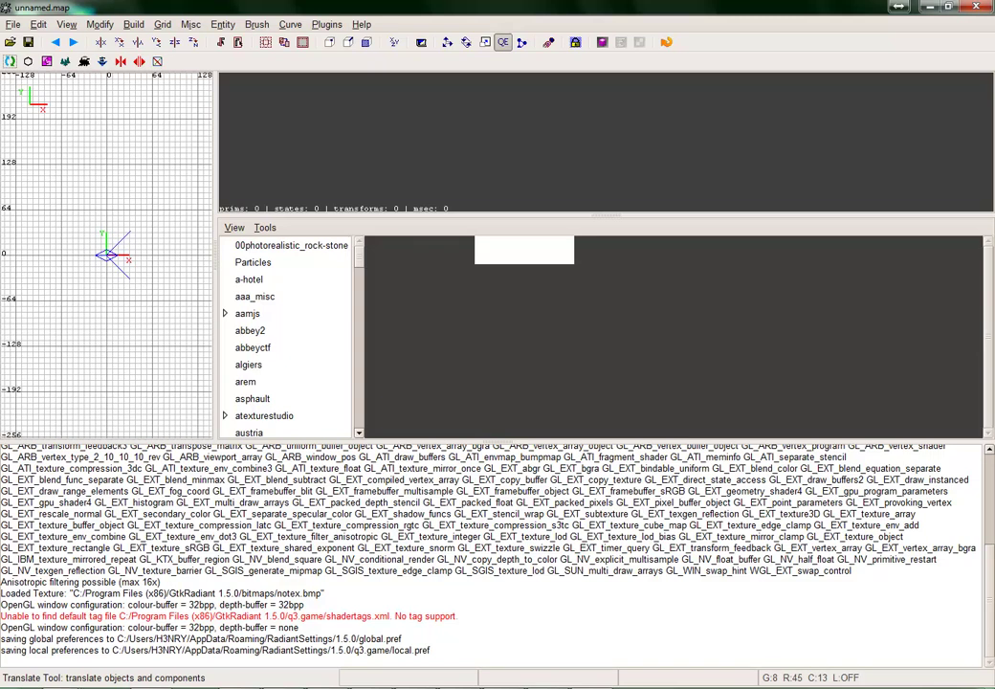
# Load the abbeyctf texture set in the texture browser and select the abbey2_wall7 texture
pyautogui.press('Down')
pyautogui.press('Down')
pyautogui.press('Down')
pyautogui.press('Down')
pyautogui.press('Down')
pyautogui.press('Down')
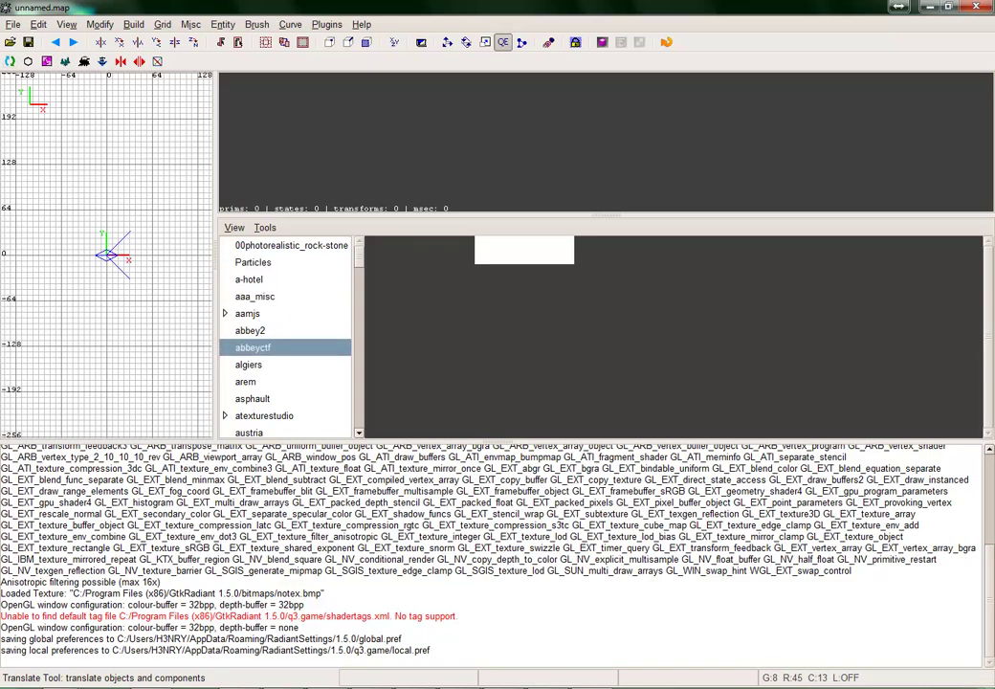
pyautogui.press('Return')
pyautogui.click(802, 299)
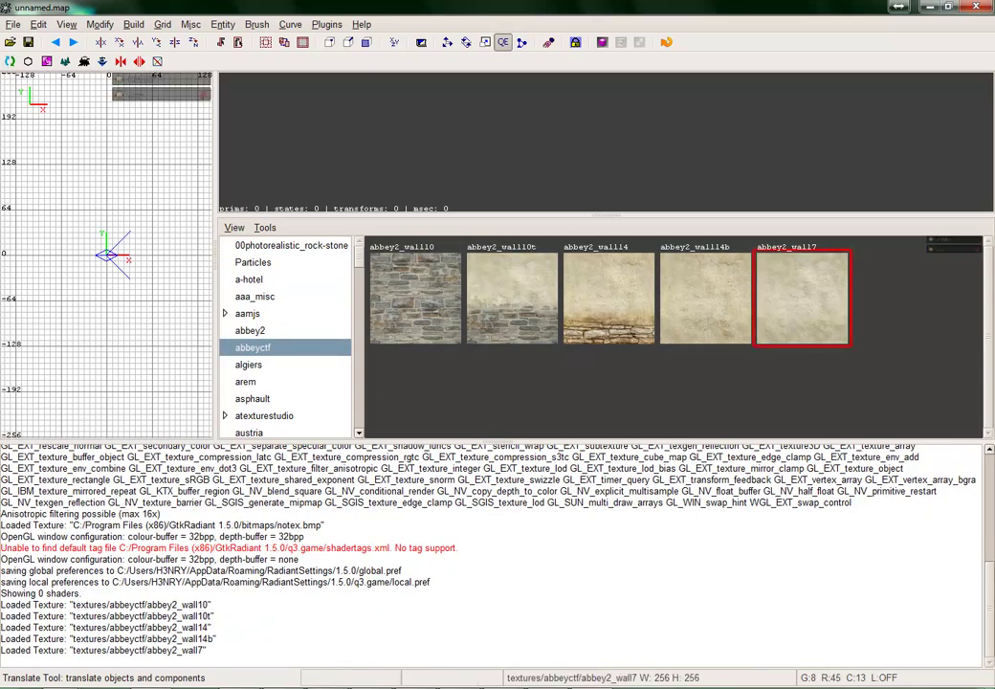
# Examine the func and info entity classes offered for the 2D view, without creating an entity
pyautogui.rightClick(151, 254)
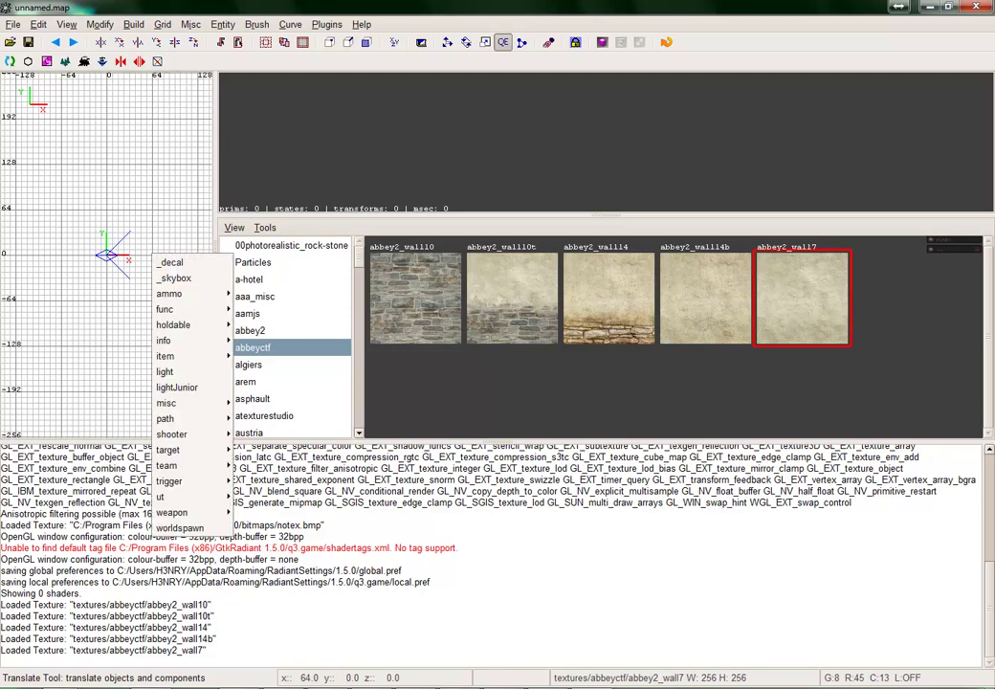
pyautogui.moveTo(173, 309)
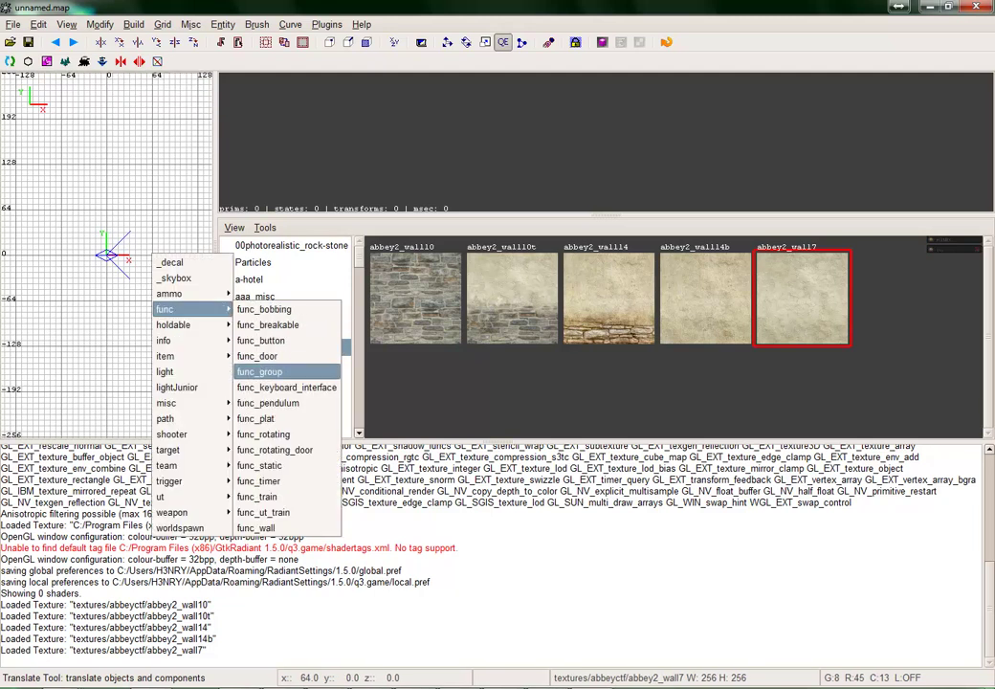
pyautogui.moveTo(172, 341)
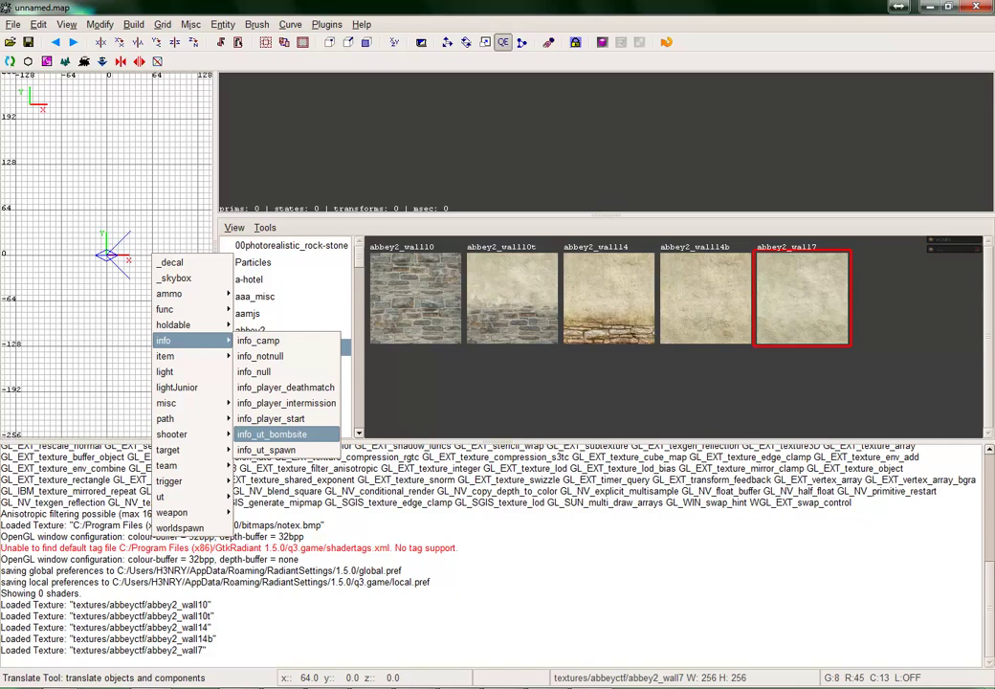
pyautogui.press('Escape')
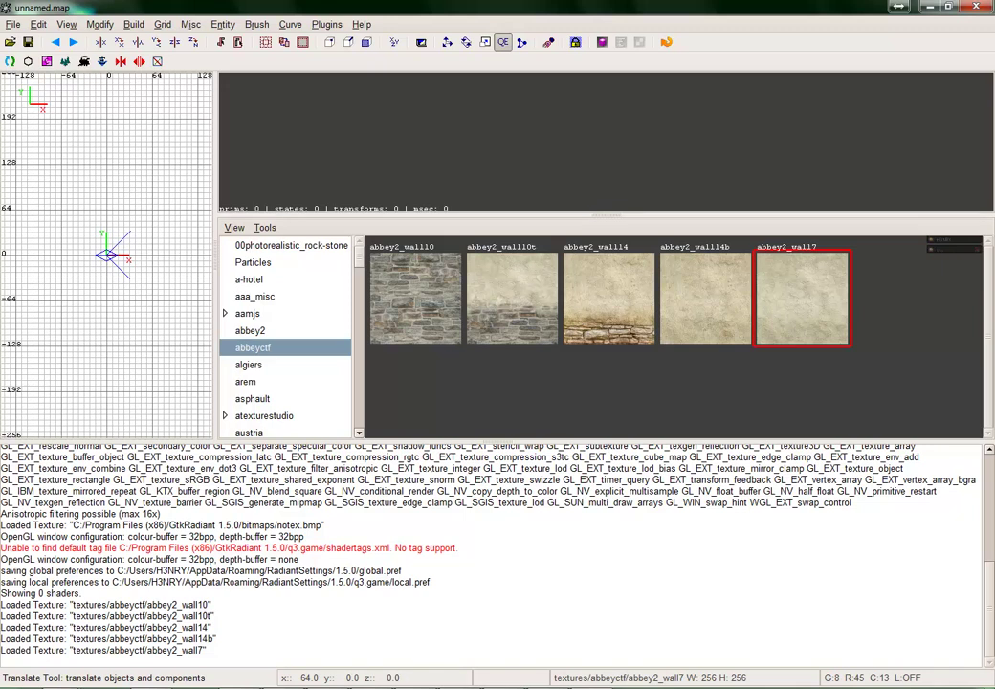
# In the path preferences, browse for the Engine Path and choose the urtmap folder inside Documents/Games
pyautogui.click(38, 25)
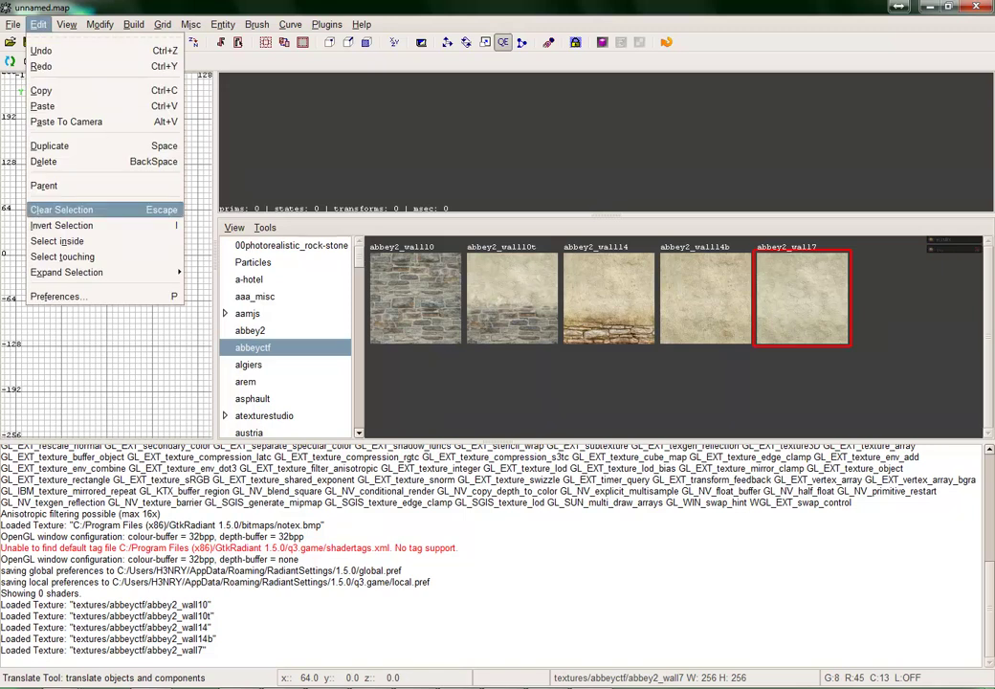
pyautogui.click(57, 296)
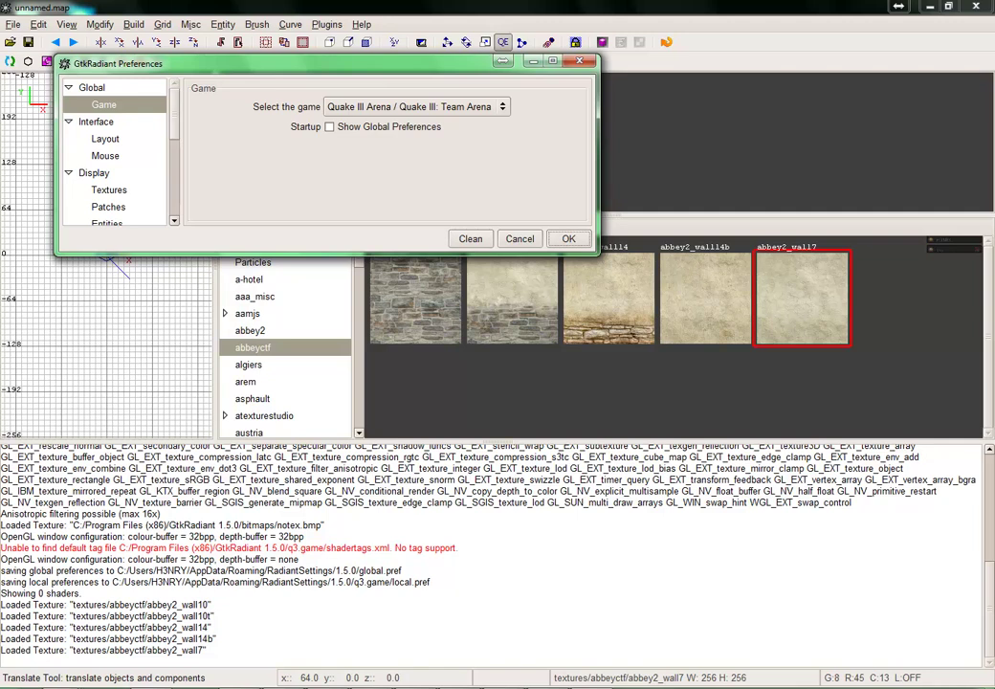
pyautogui.scroll(-5, 115, 153)
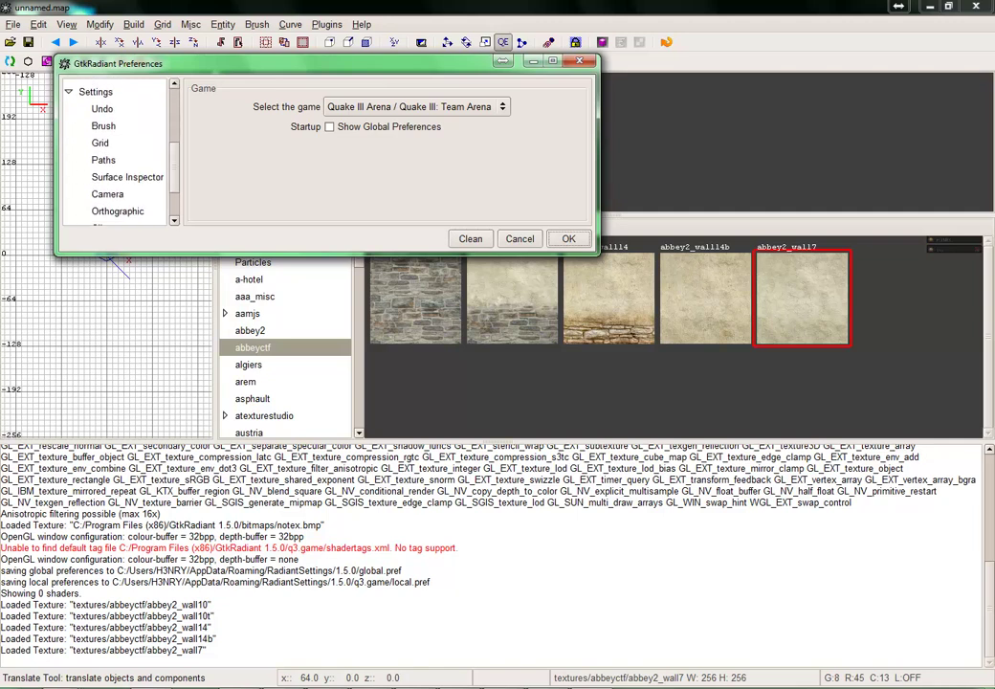
pyautogui.click(104, 162)
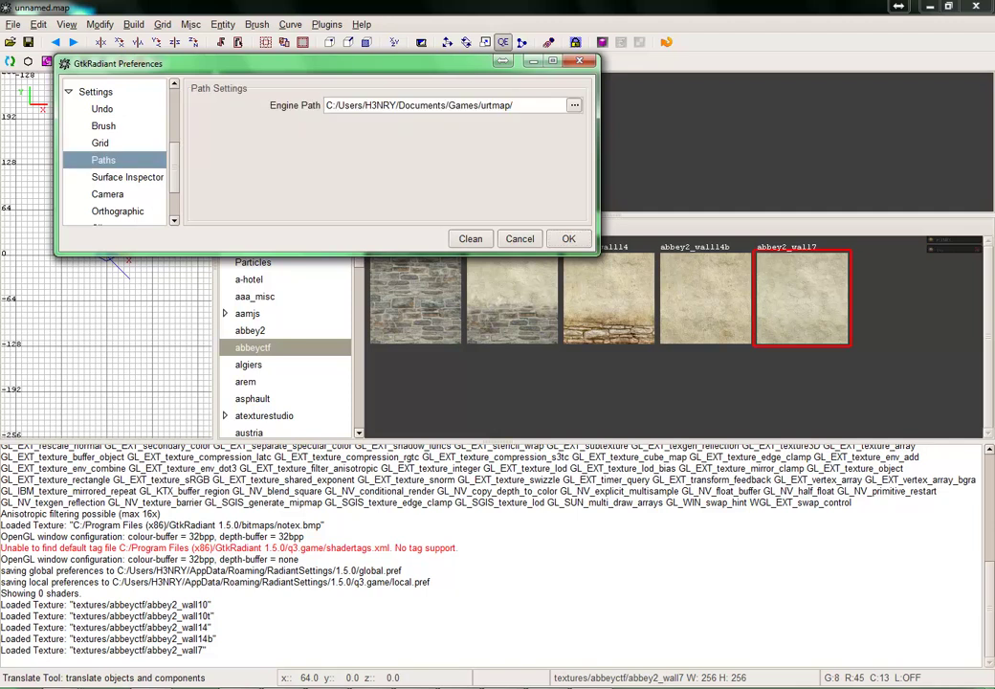
pyautogui.moveTo(515, 105)
pyautogui.mouseDown()
pyautogui.moveTo(499, 105)
pyautogui.moveTo(514, 105)
pyautogui.mouseUp()
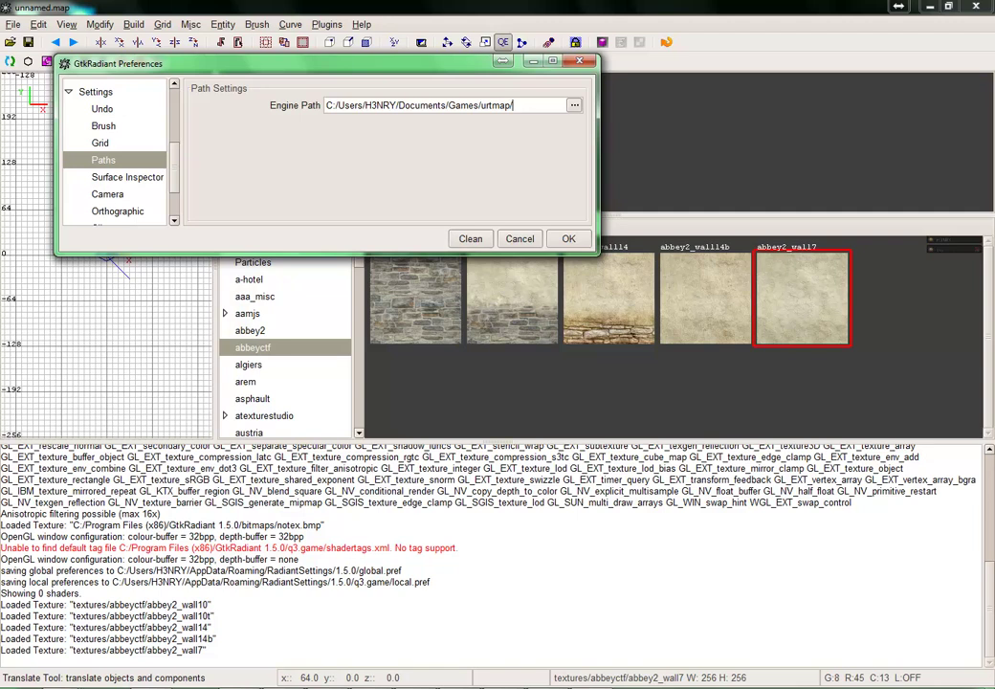
pyautogui.moveTo(481, 105); pyautogui.dragTo(500, 106)
pyautogui.click(514, 106)
pyautogui.click(574, 105)
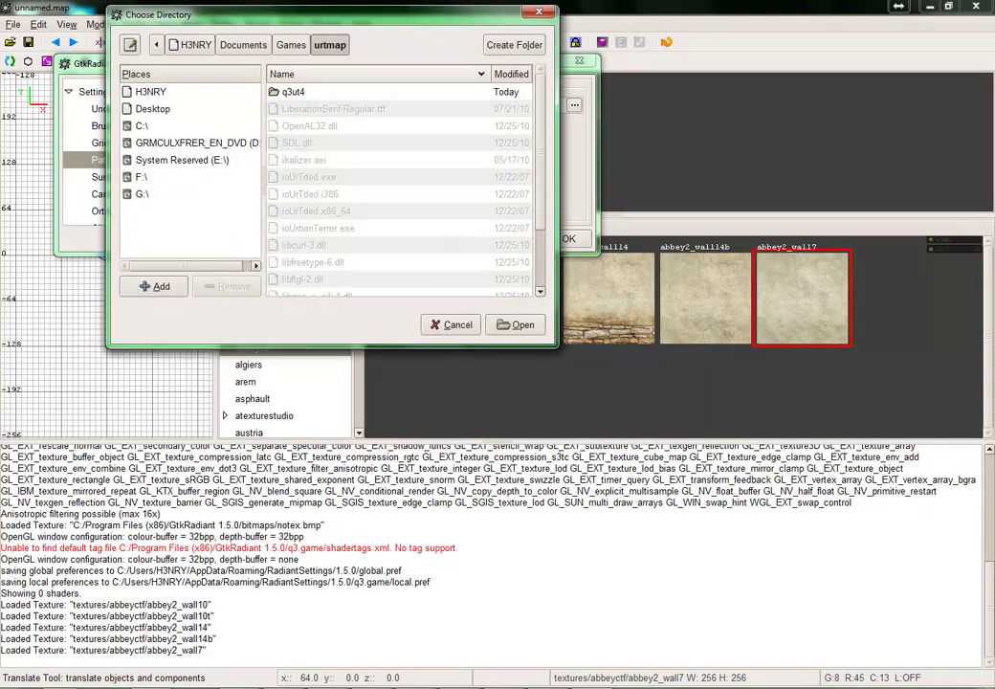
pyautogui.click(293, 92)
pyautogui.click(291, 45)
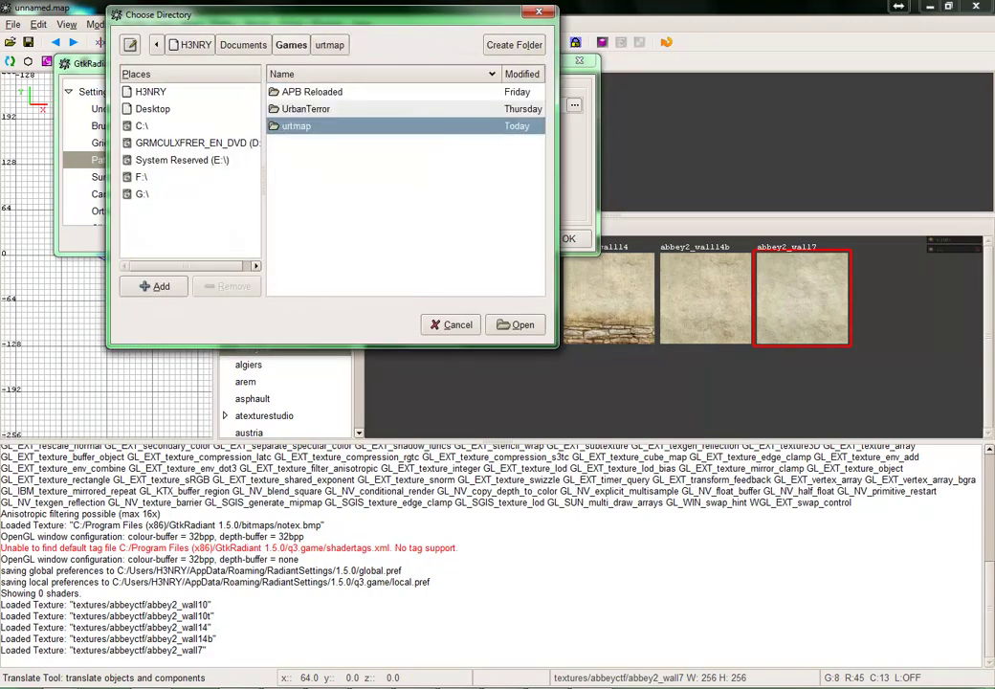
pyautogui.press('Return')
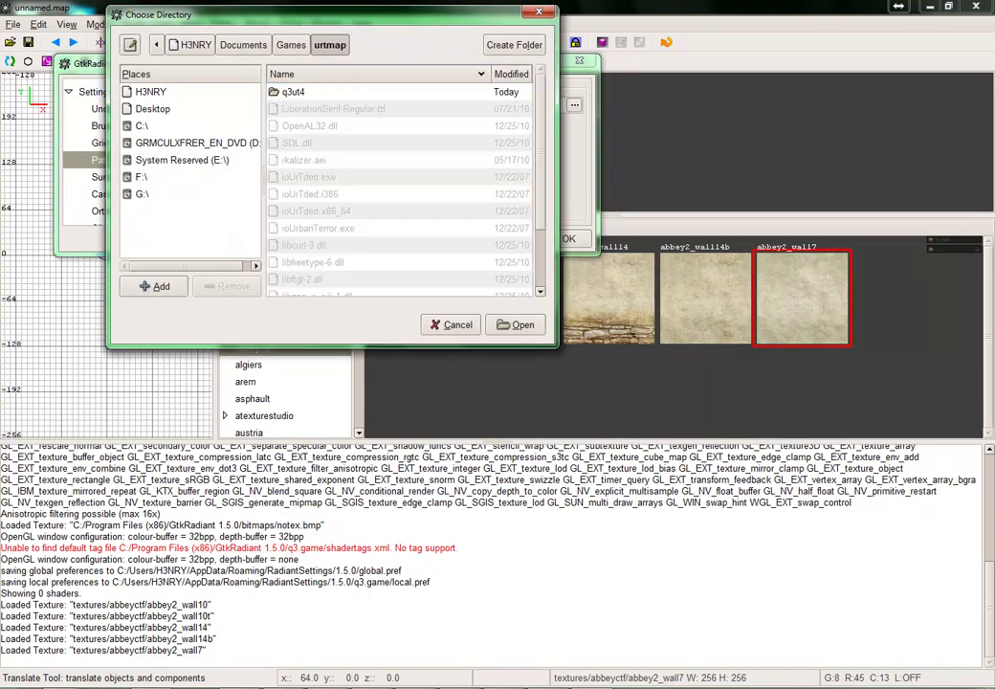
pyautogui.press('Return')
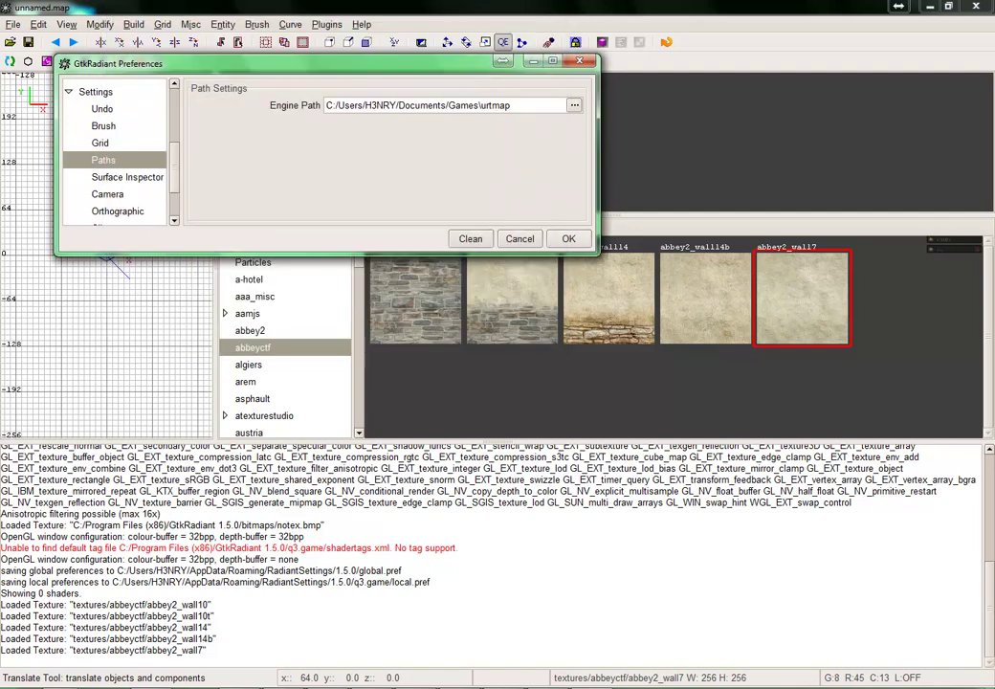
# Enlarge the preferences window and review the Layout, Mouse, Textures, Patches and Entities preferences
pyautogui.moveTo(599, 254); pyautogui.dragTo(994, 535)
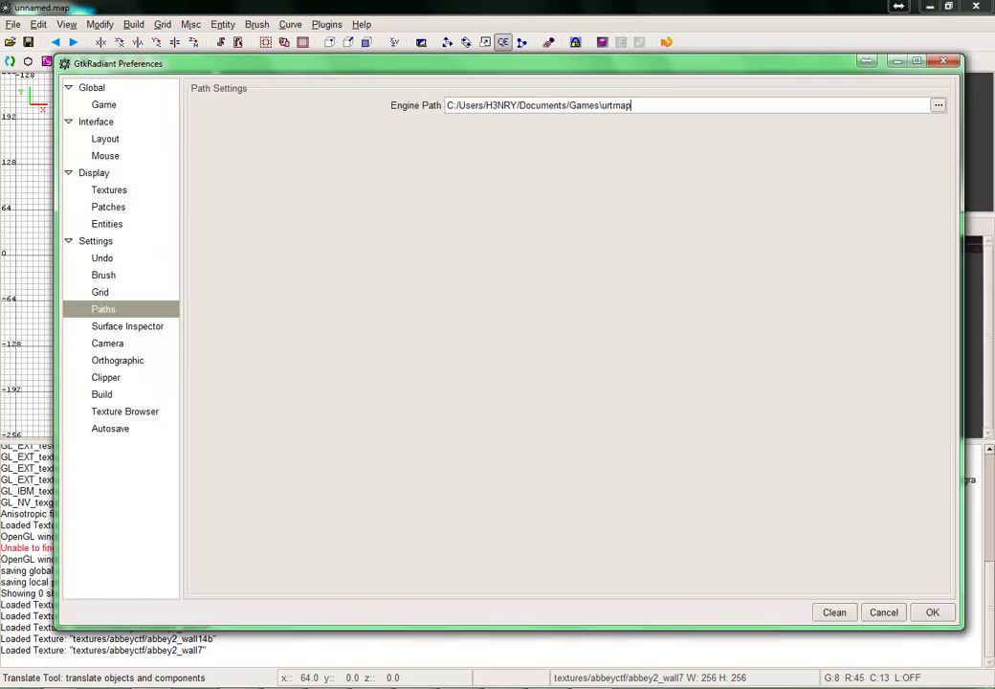
pyautogui.click(105, 138)
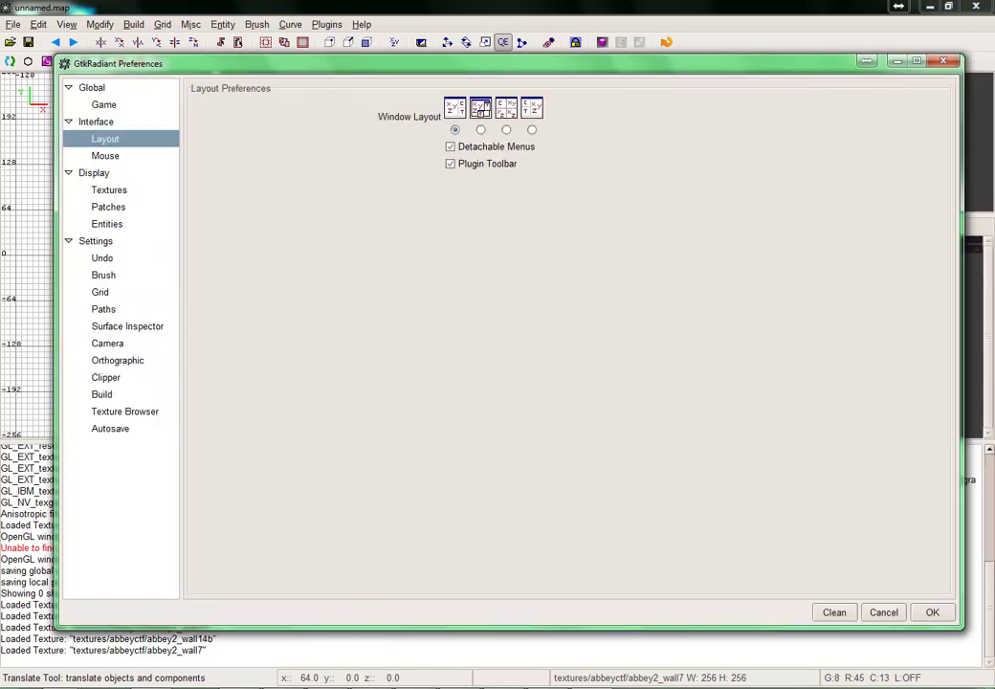
pyautogui.click(106, 156)
pyautogui.click(94, 173)
pyautogui.click(109, 189)
pyautogui.click(108, 207)
pyautogui.click(109, 190)
pyautogui.click(108, 207)
pyautogui.click(108, 224)
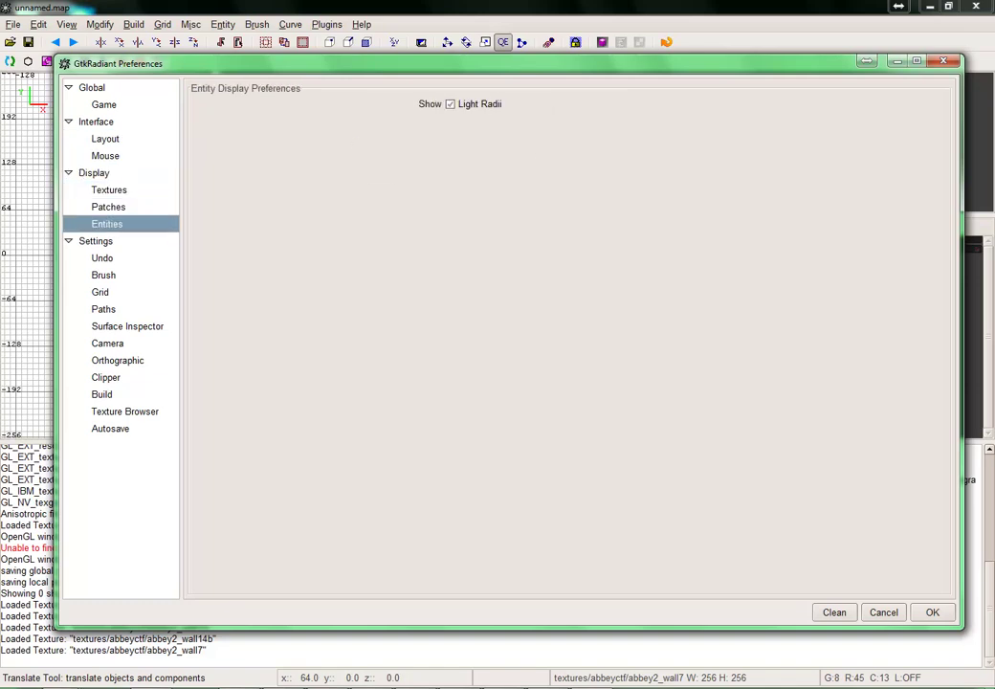
# Review the general, Surface Inspector, Camera and Autosave settings, and accept the preferences
pyautogui.click(95, 241)
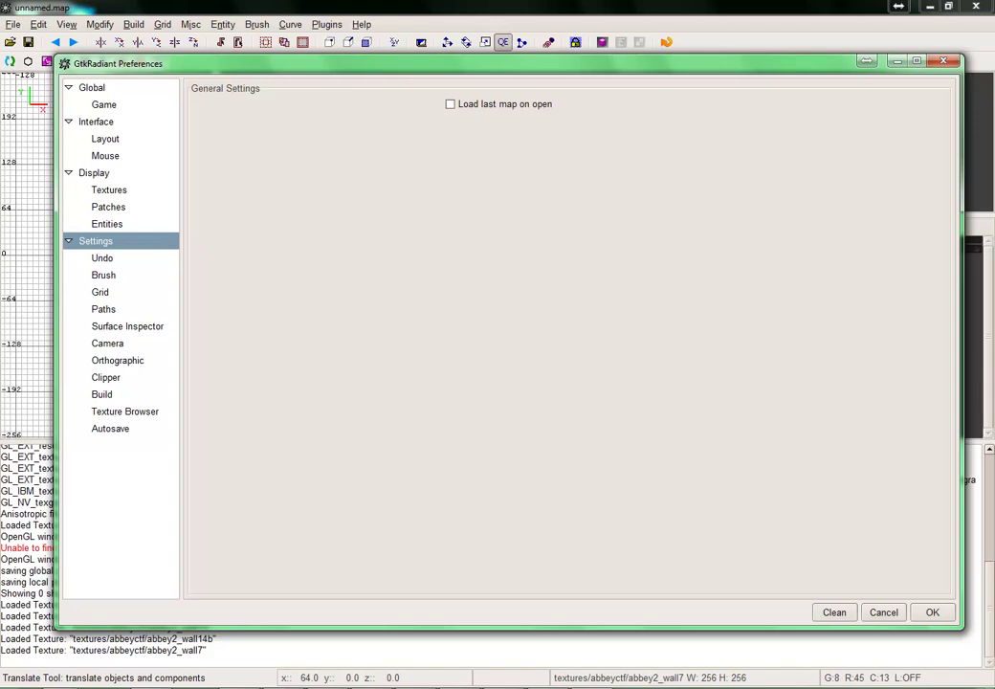
pyautogui.click(127, 327)
pyautogui.click(107, 344)
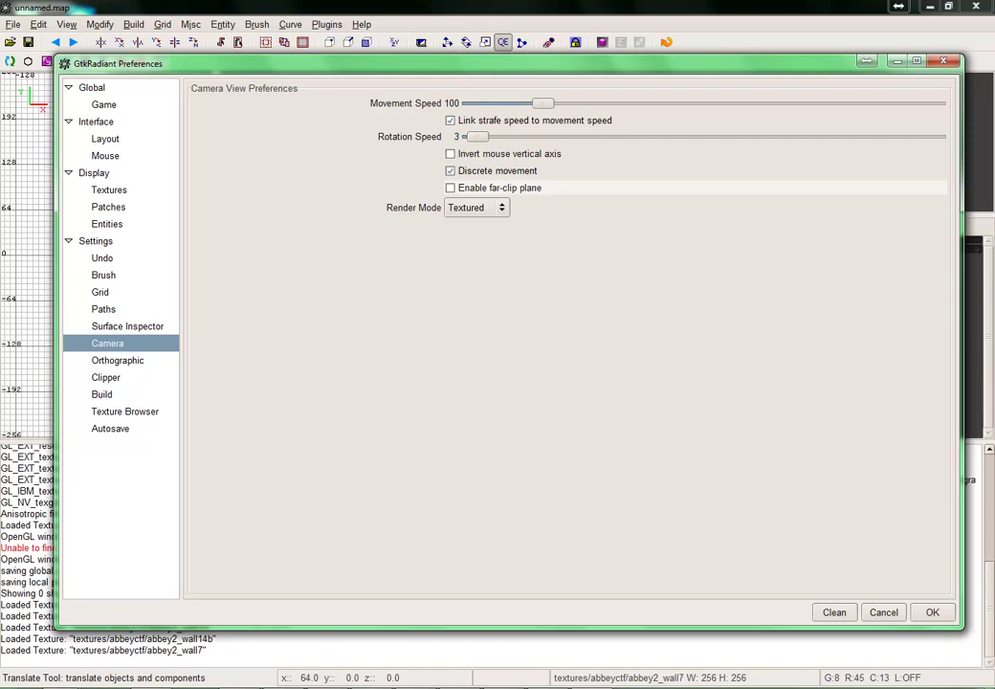
pyautogui.click(110, 429)
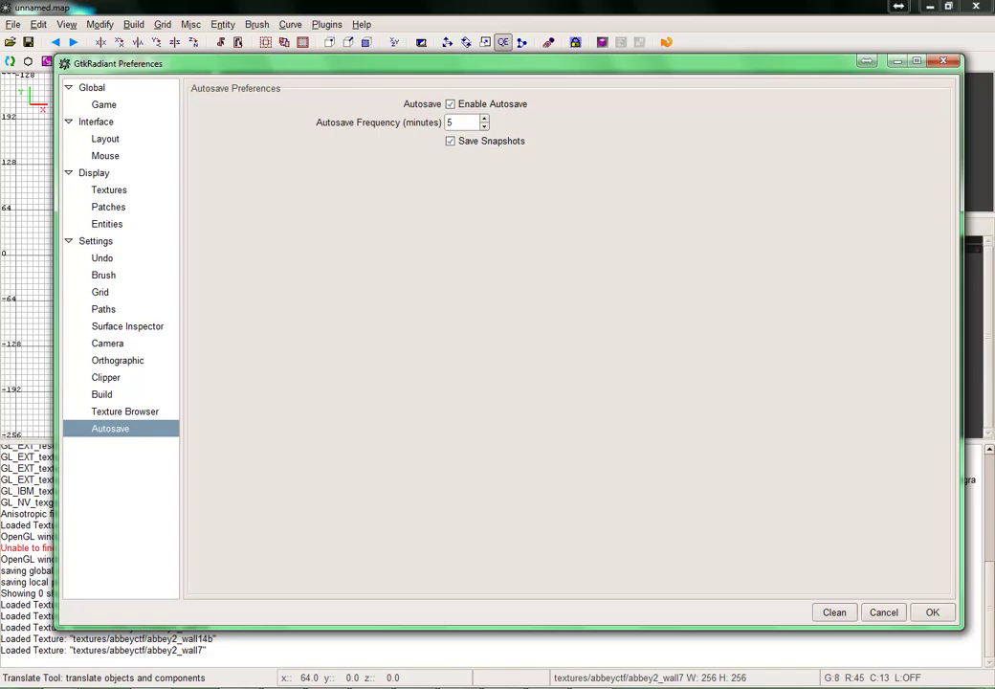
pyautogui.press('Return')
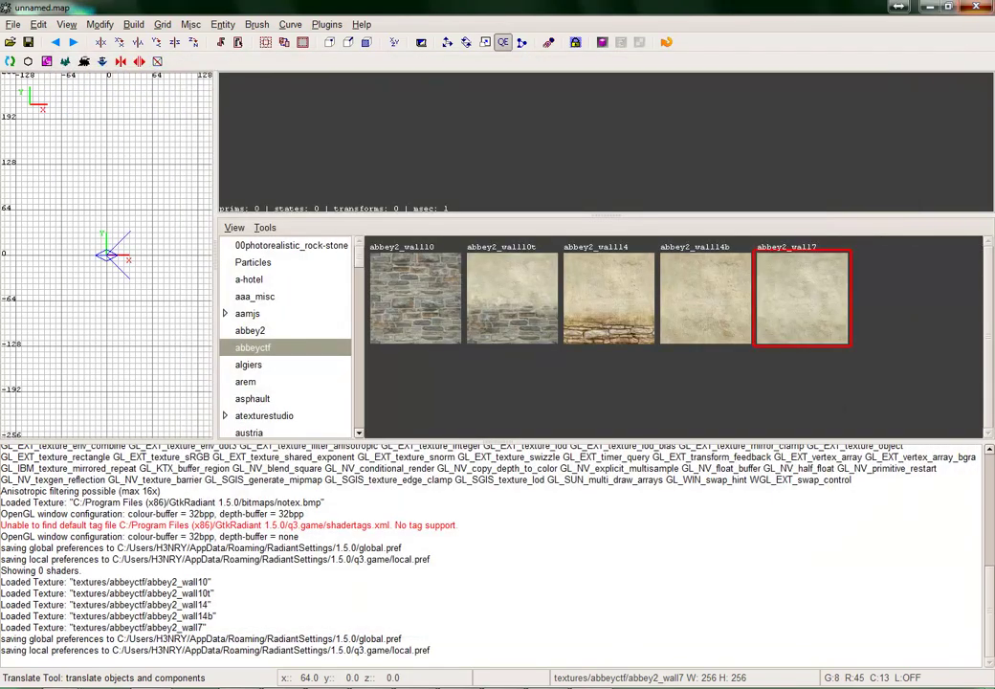
# Close GtkRadiant, the baseq3 folder window and the common-spog archive window
pyautogui.hotkey('alt', 'F4')
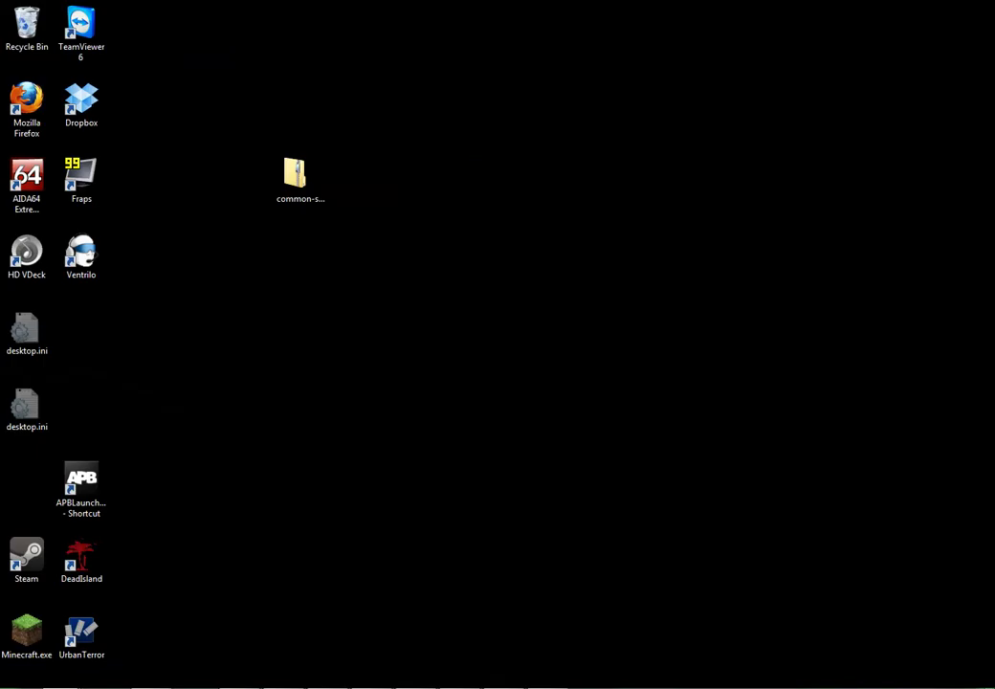
pyautogui.moveTo(244, 687)
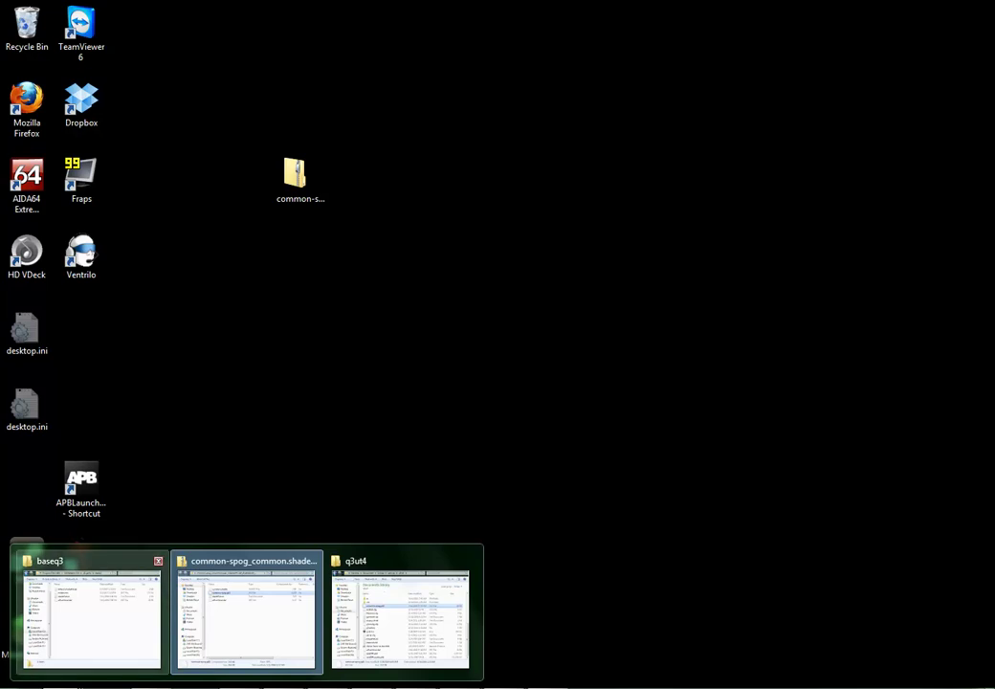
pyautogui.click(91, 612)
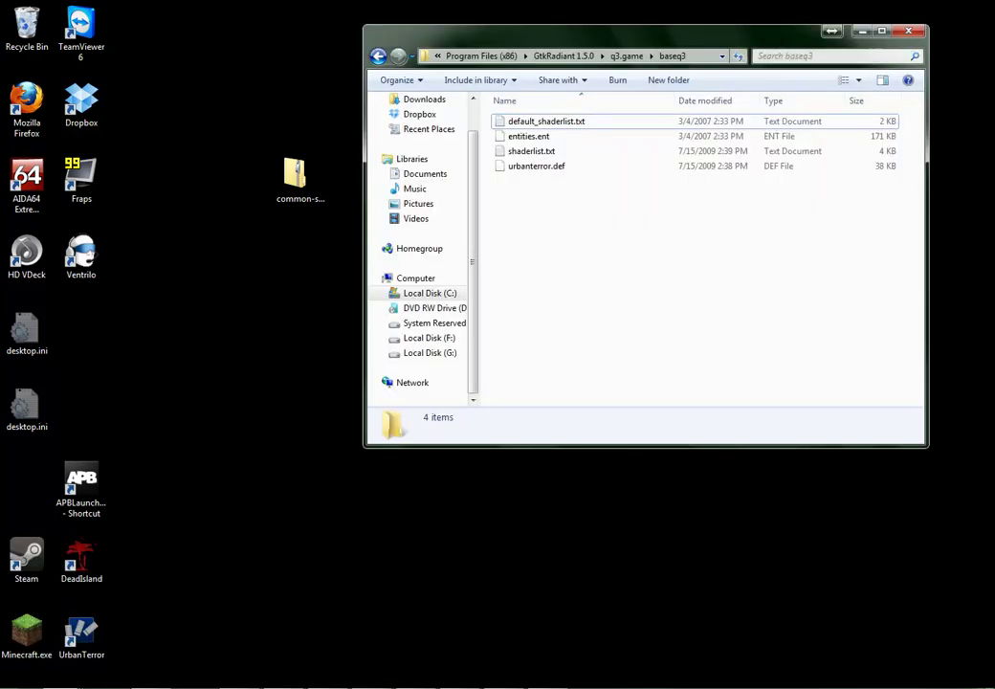
pyautogui.click(909, 31)
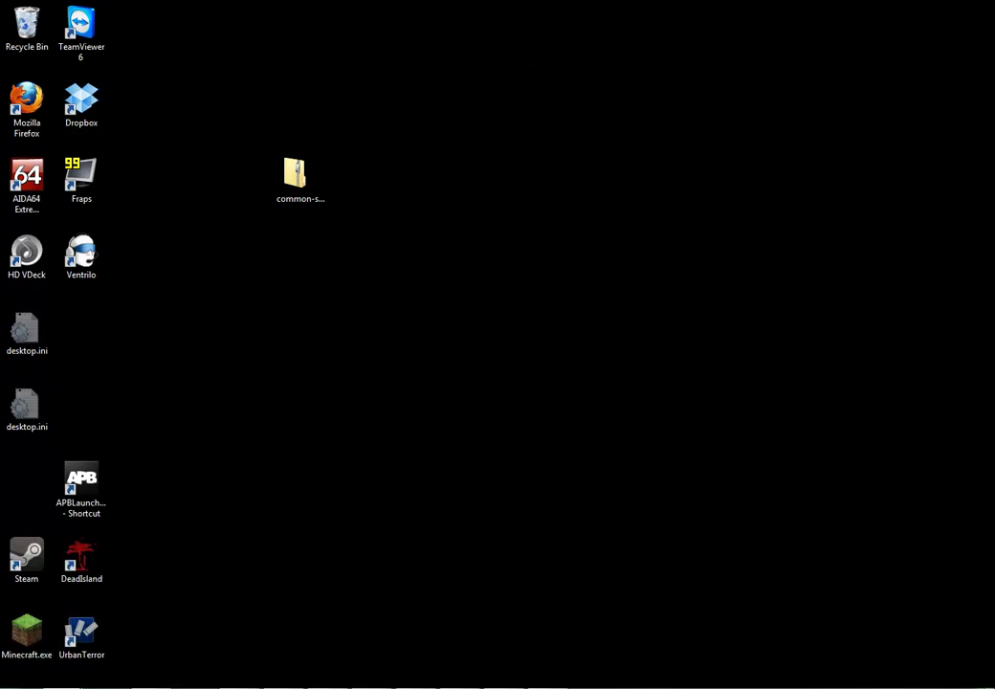
pyautogui.moveTo(151, 687)
pyautogui.click(91, 612)
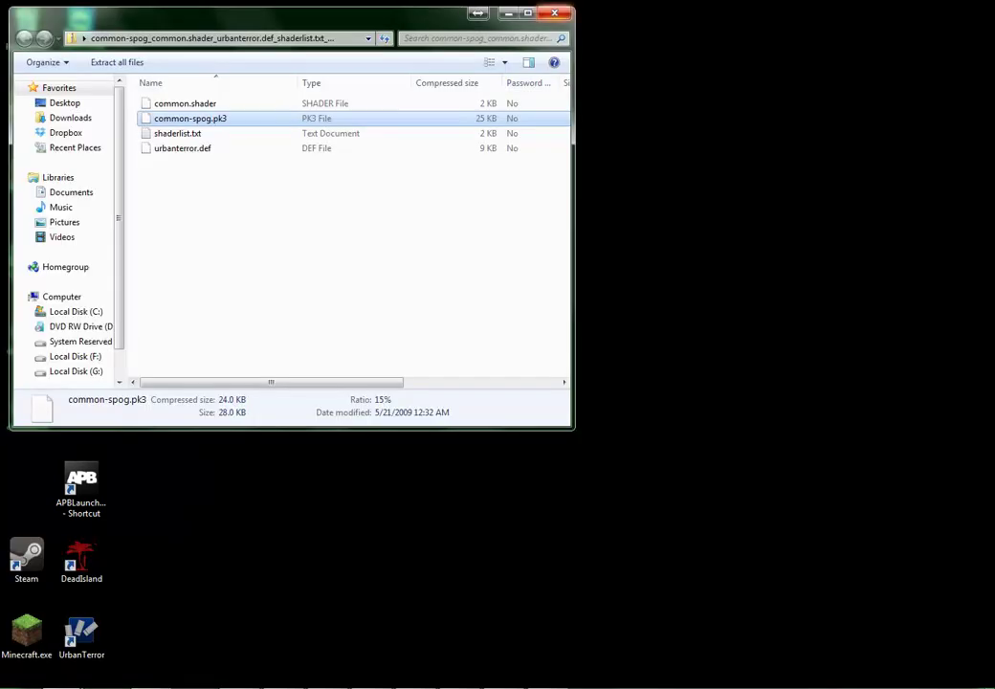
pyautogui.click(555, 13)
# Move the common-spog zip archive one icon slot over on the desktop
pyautogui.moveTo(300, 192); pyautogui.dragTo(355, 191)
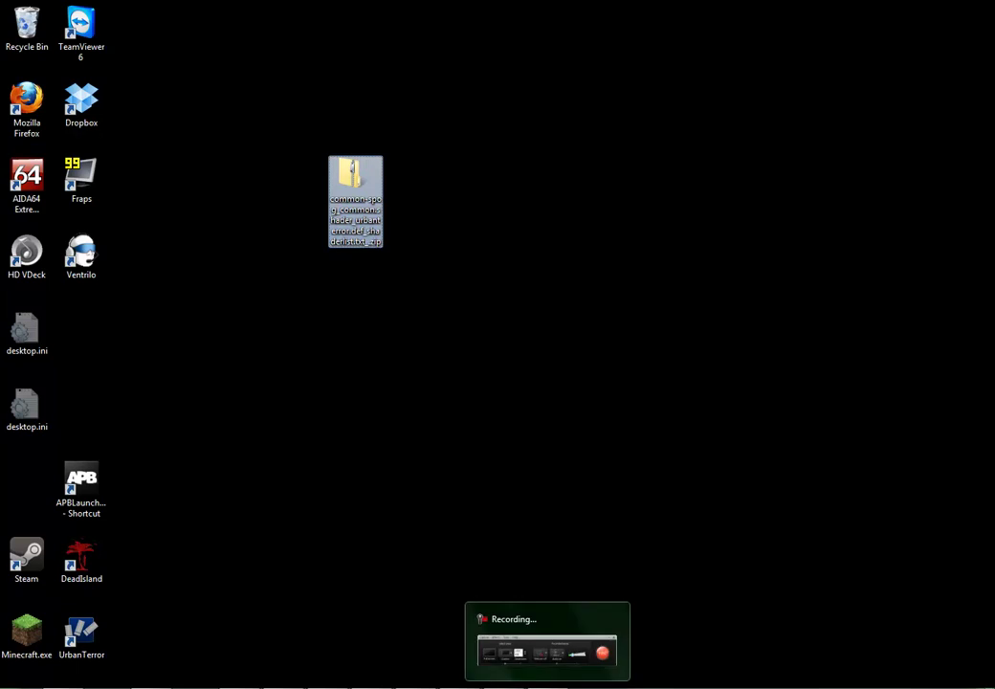
pyautogui.click(548, 687)
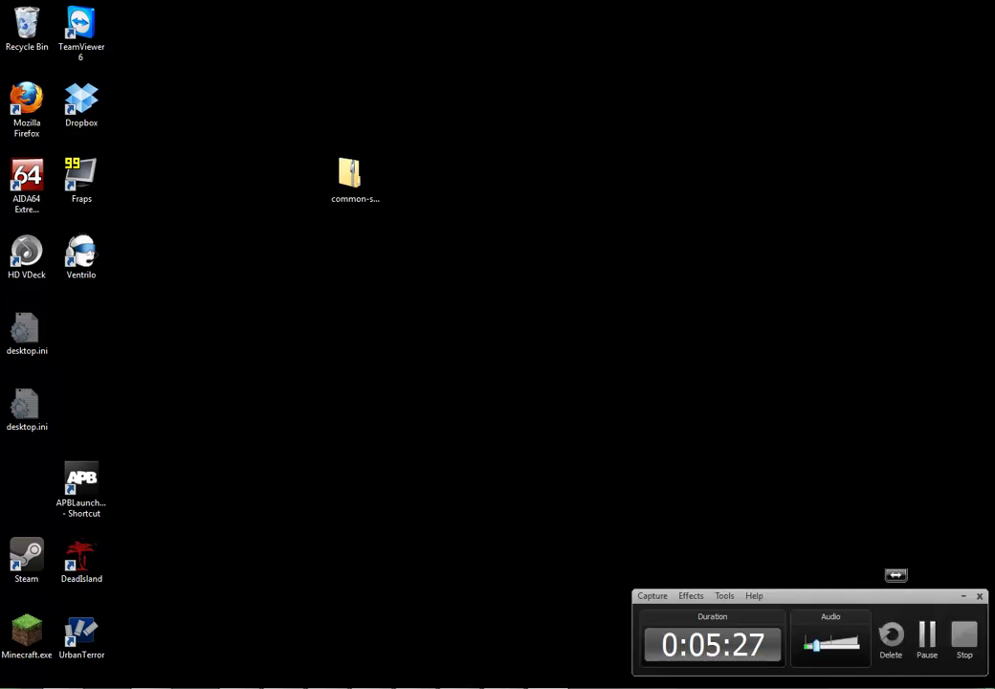